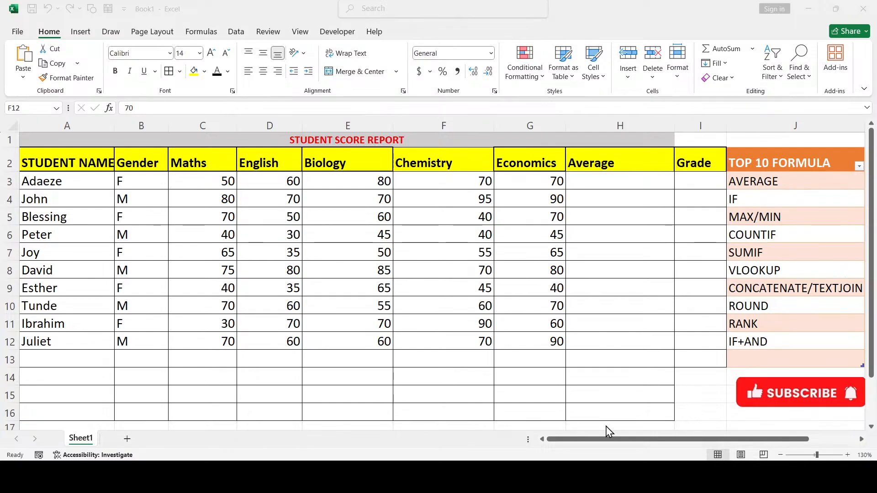
Enter =AVERAGE(C3:G3) in H3 so Adaeze's average shows 66.0
{"action": "left_click", "coordinate": [253, 212]}
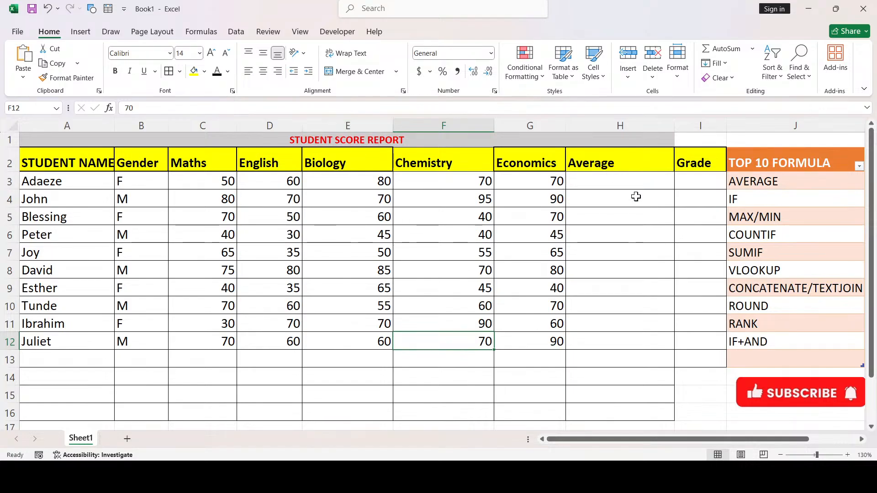
{"action": "left_click", "coordinate": [628, 184]}
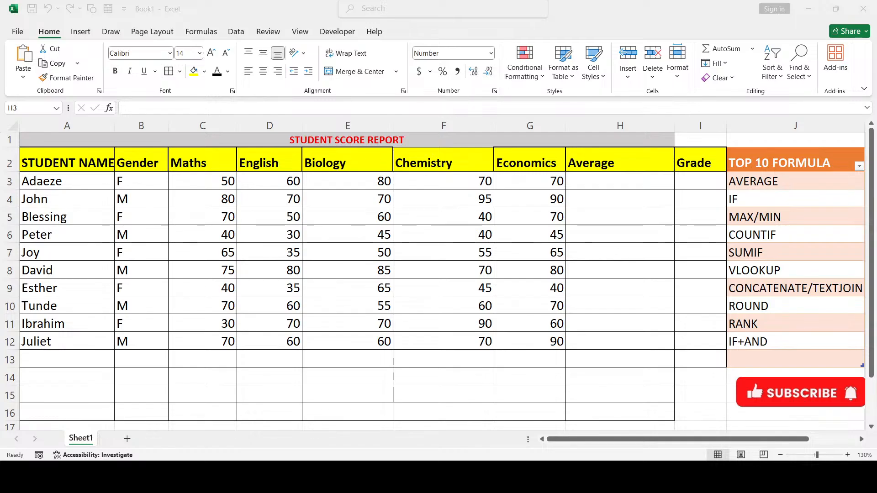
{"action": "left_click", "coordinate": [620, 180]}
{"action": "left_click", "coordinate": [809, 9]}
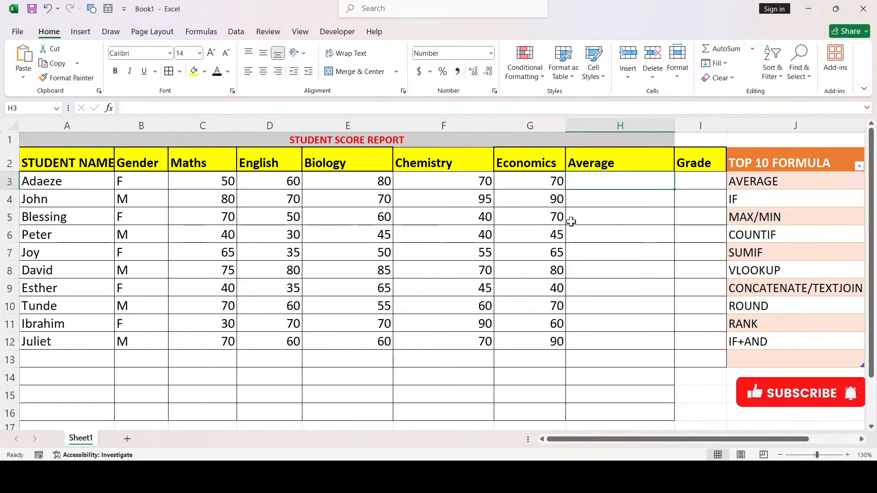
{"action": "type", "text": "=AVER"}
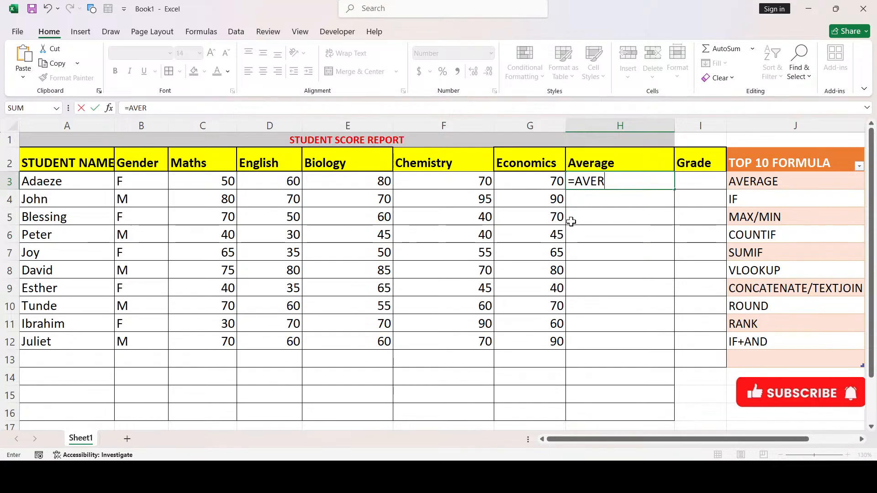
{"action": "type", "text": "AGE("}
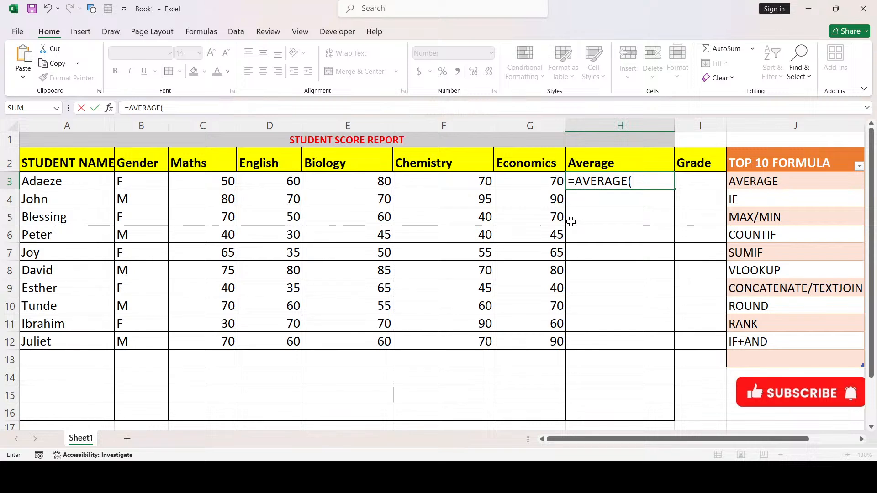
{"action": "left_click", "coordinate": [178, 182]}
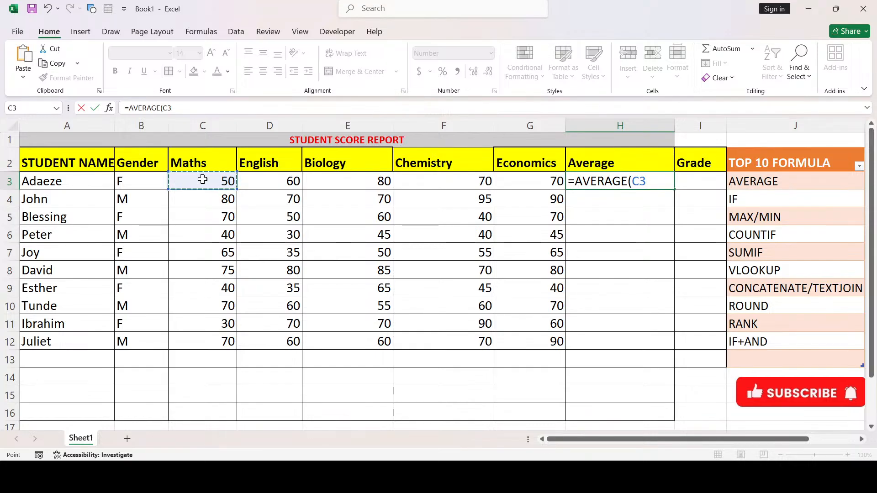
{"action": "left_click_drag", "start_coordinate": [234, 188], "coordinate": [539, 184]}
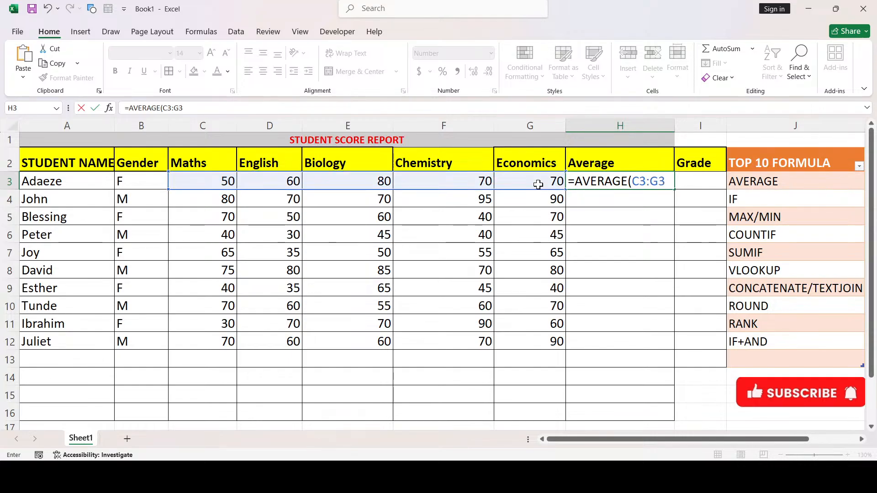
{"action": "key", "text": "Return"}
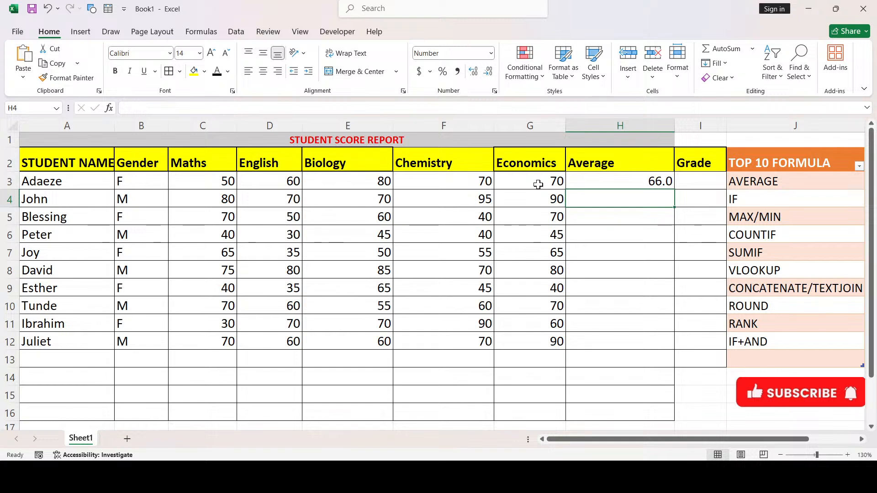
{"action": "left_click", "coordinate": [628, 181]}
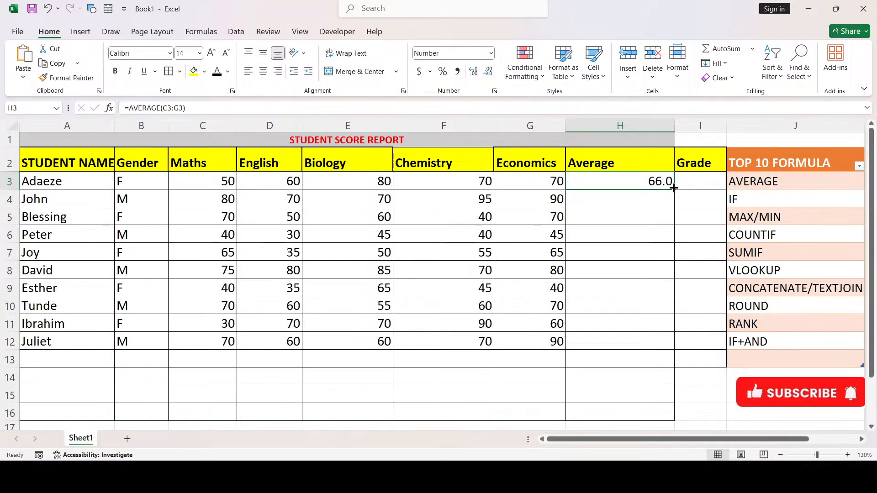
Copy the H3 average formula down to H12, giving averages from 40.0 to 81.0
{"action": "left_click_drag", "start_coordinate": [674, 188], "coordinate": [656, 351]}
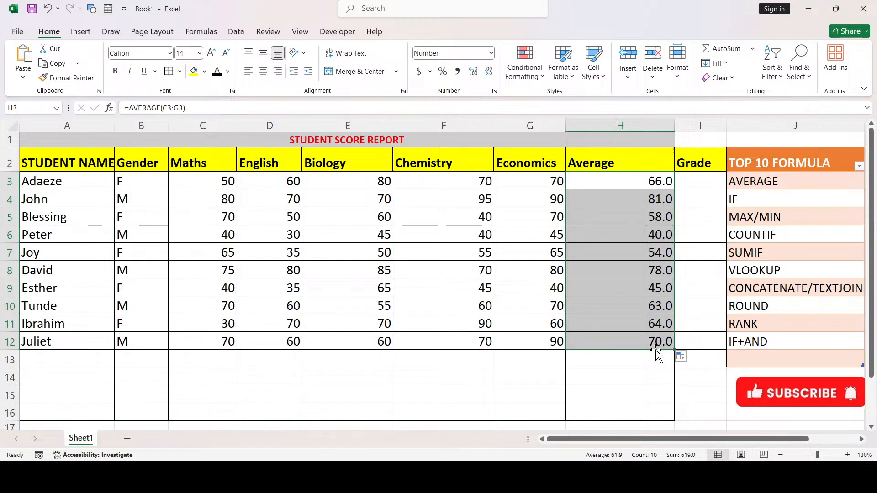
{"action": "left_click", "coordinate": [707, 176]}
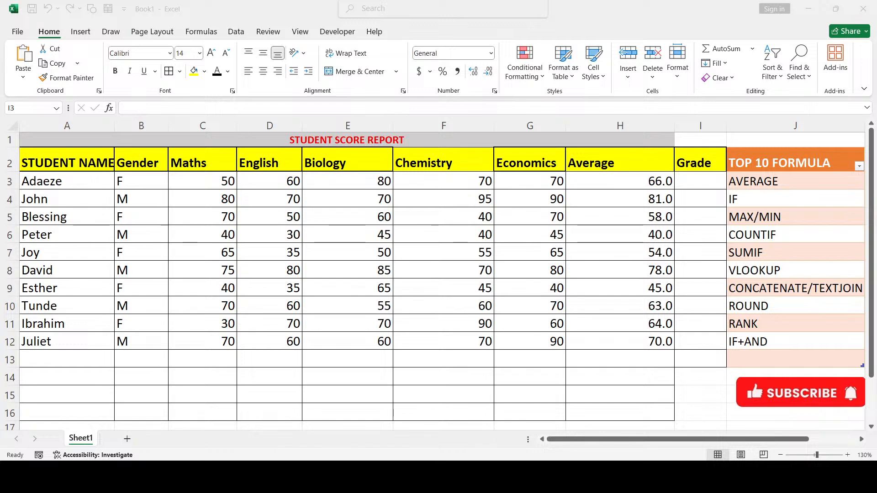
Begin a formula in Adaeze's Grade cell I3 by entering an equals sign
{"action": "left_click", "coordinate": [648, 448]}
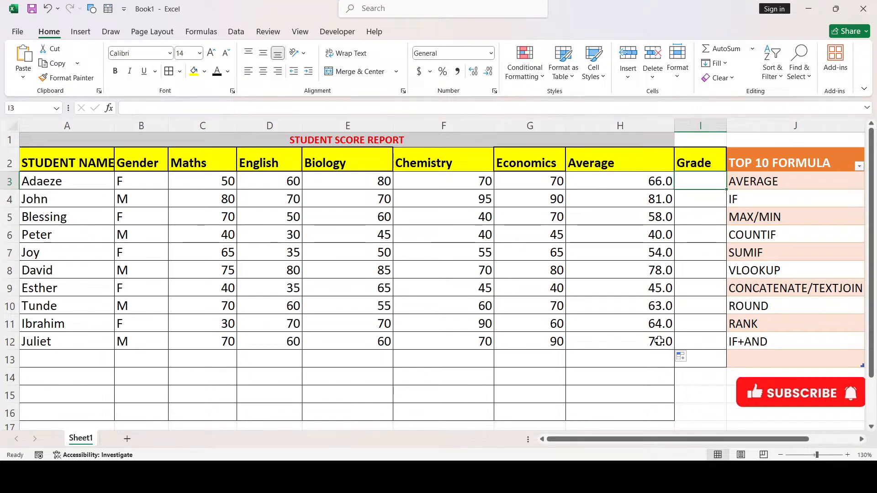
{"action": "type", "text": "="}
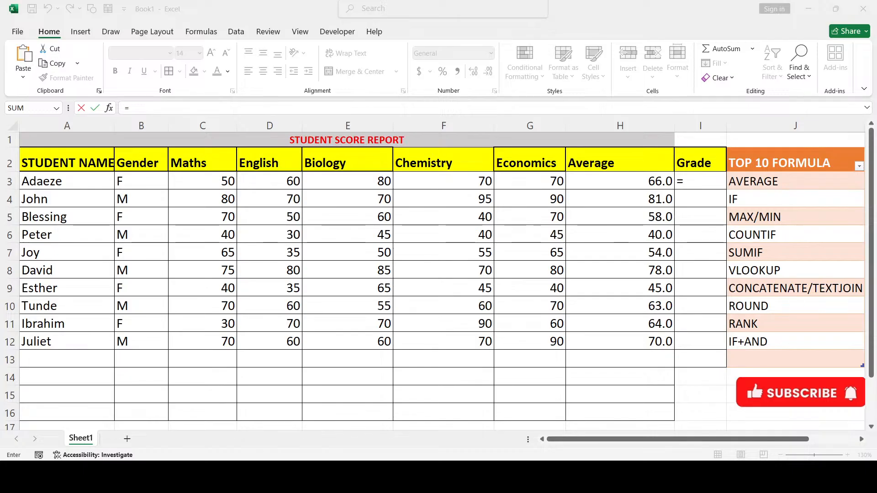
Enter the A test =IF(H3>=75,"A",IF in I3's grade formula
{"action": "left_click", "coordinate": [624, 414]}
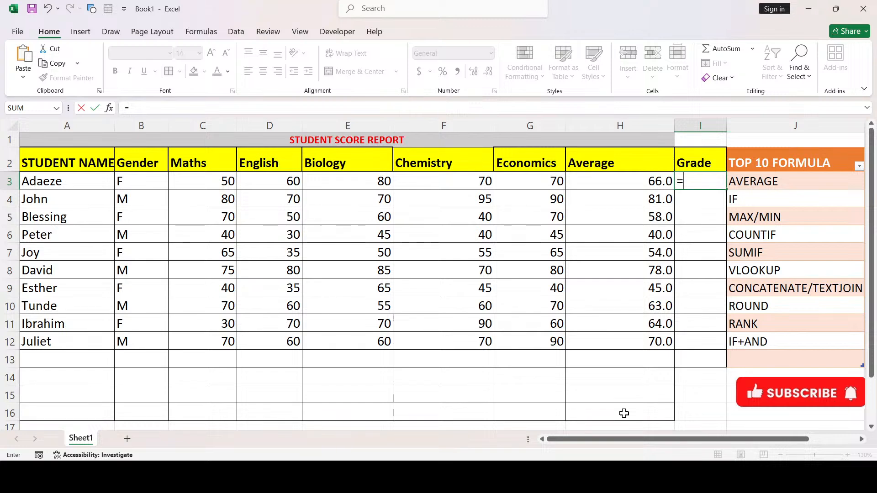
{"action": "type", "text": "IF("}
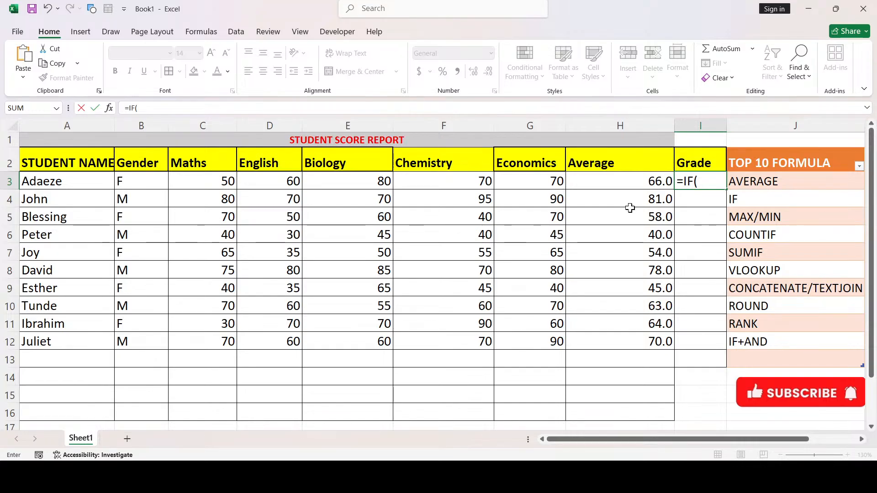
{"action": "left_click", "coordinate": [624, 184]}
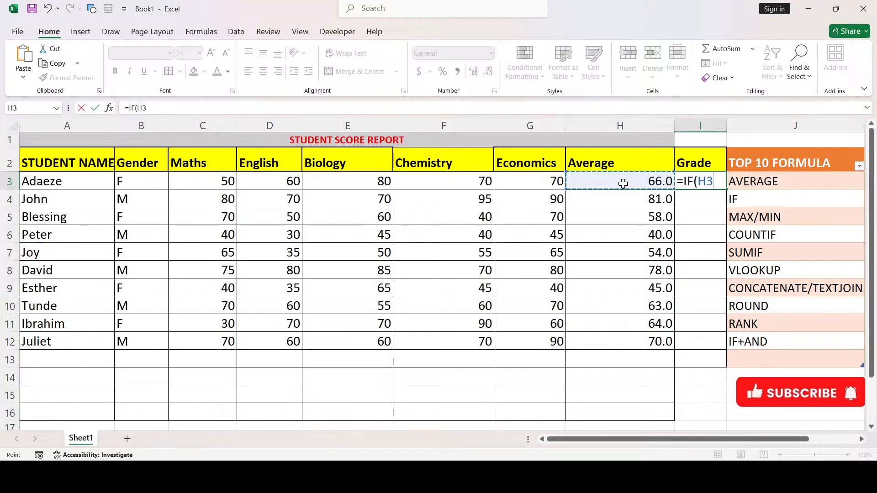
{"action": "type", "text": ">=75"}
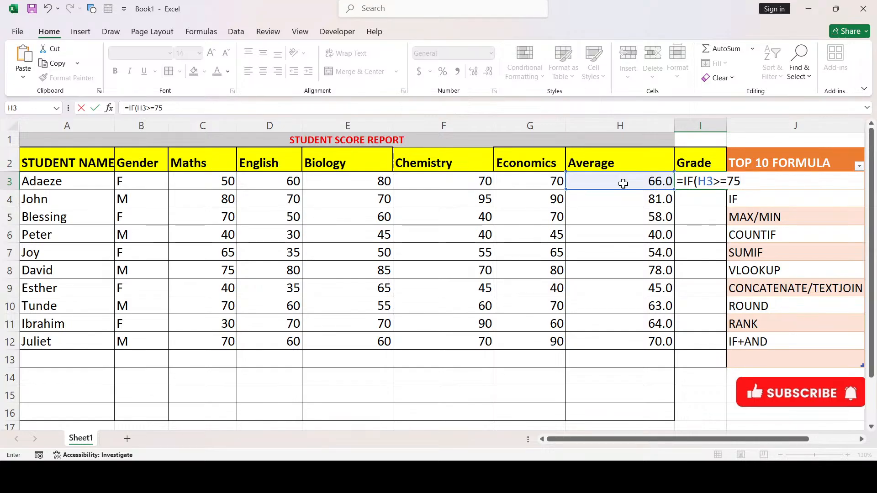
{"action": "type", "text": ",\"A\","}
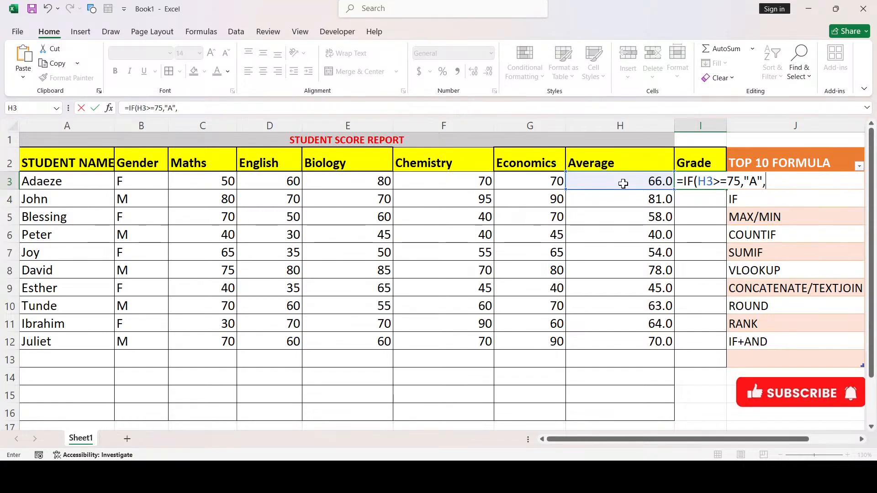
{"action": "type", "text": "IF"}
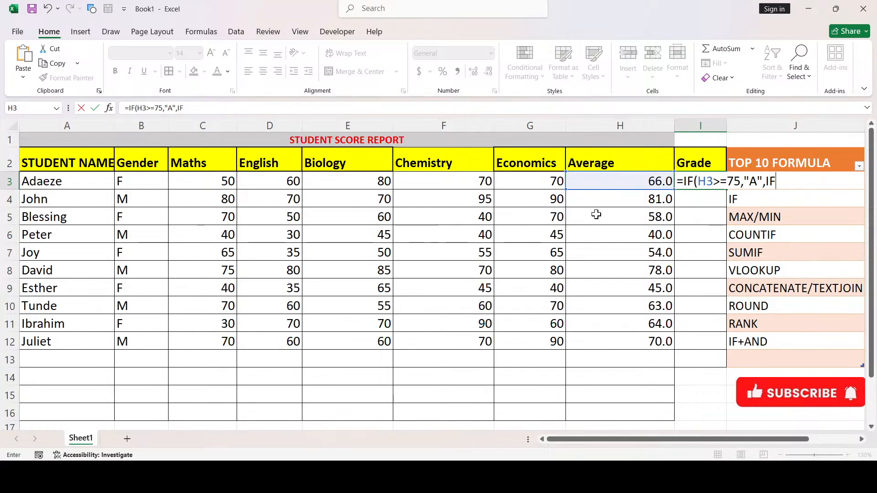
{"action": "left_click", "coordinate": [612, 185]}
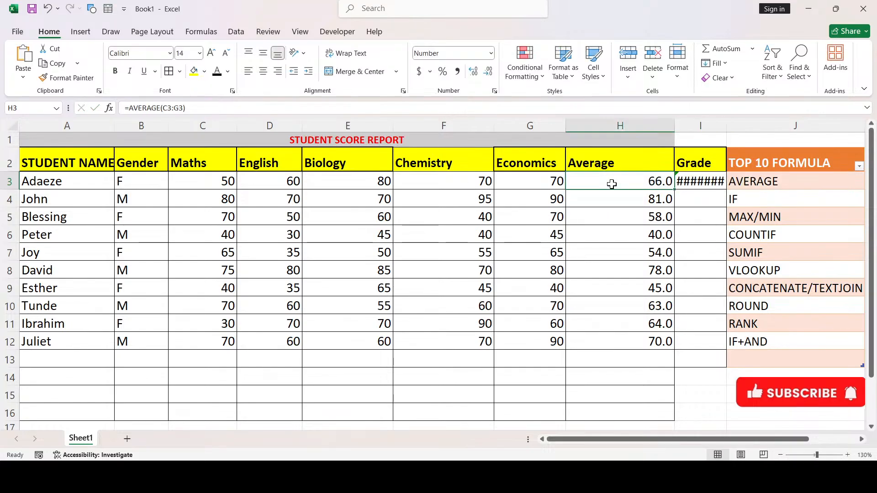
{"action": "left_click", "coordinate": [686, 181]}
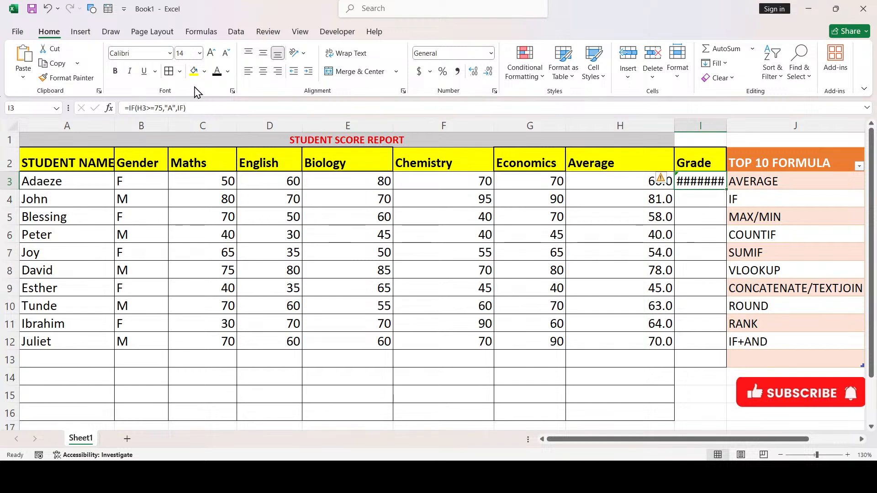
Fix the trailing IF and add the B test IF(H3>=65,"B", referencing H3
{"action": "left_click", "coordinate": [198, 107]}
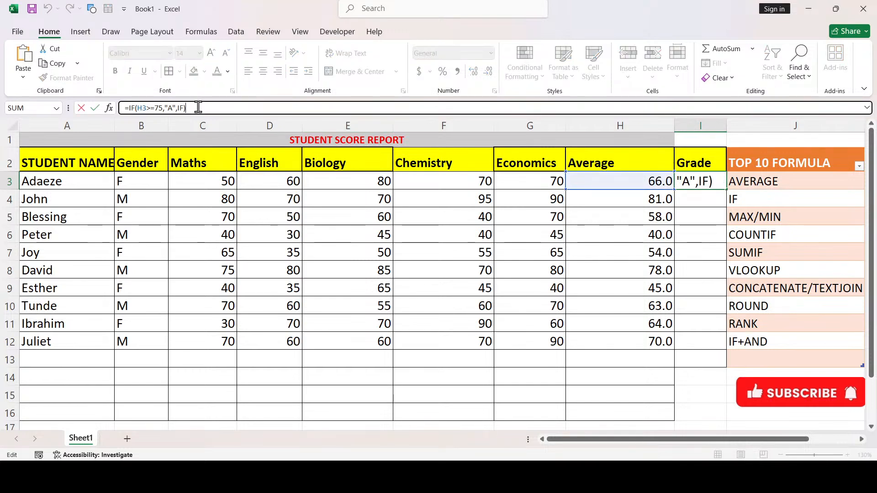
{"action": "key", "text": "BackSpace"}
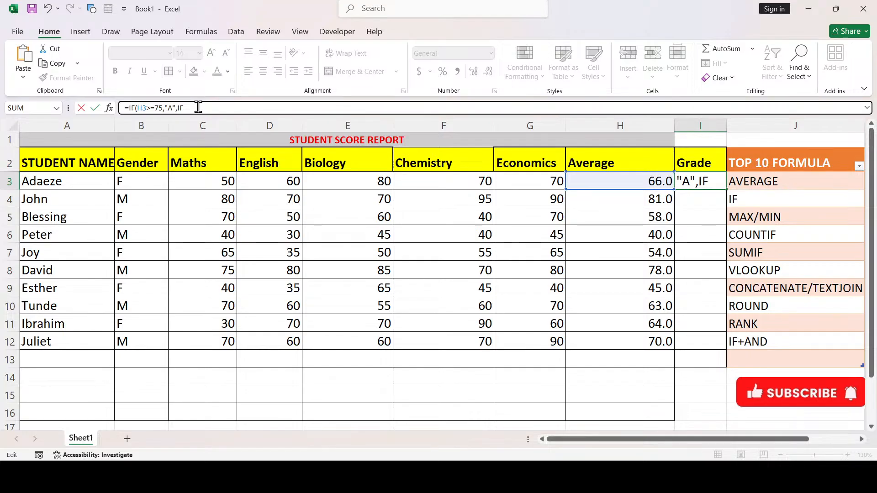
{"action": "key", "text": "BackSpace"}
{"action": "type", "text": "F("}
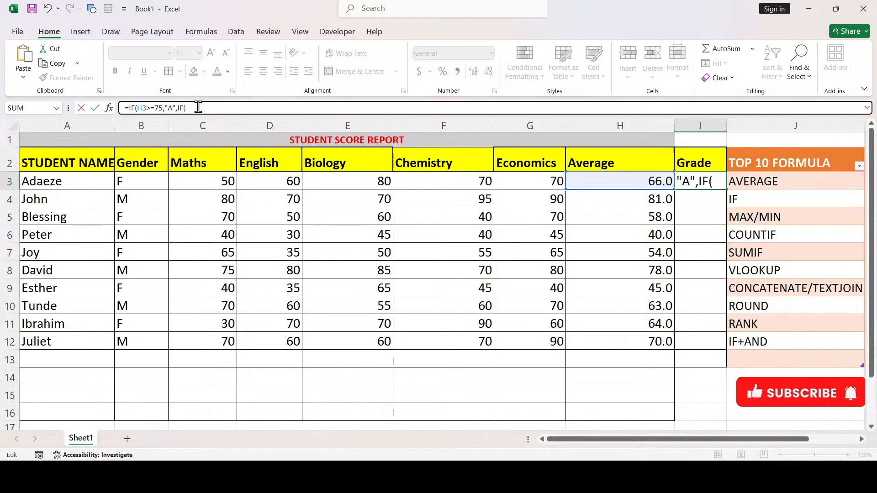
{"action": "left_click", "coordinate": [605, 182]}
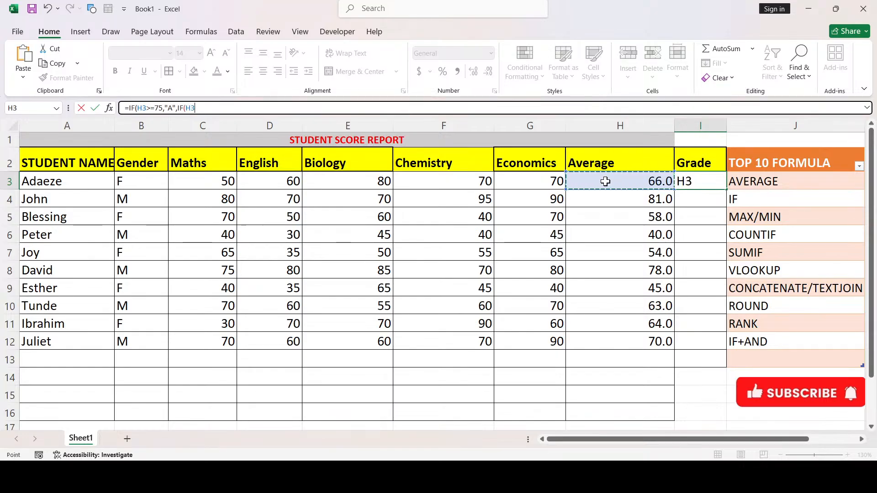
{"action": "type", "text": ">="}
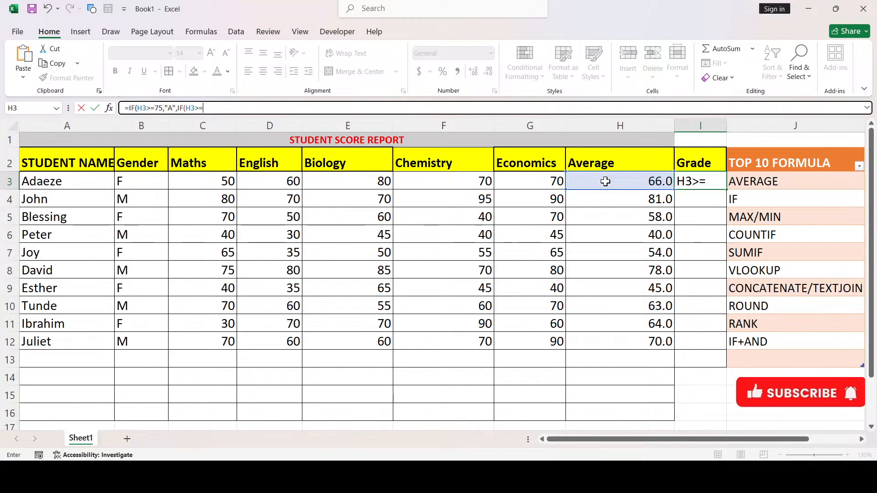
{"action": "type", "text": "65,"}
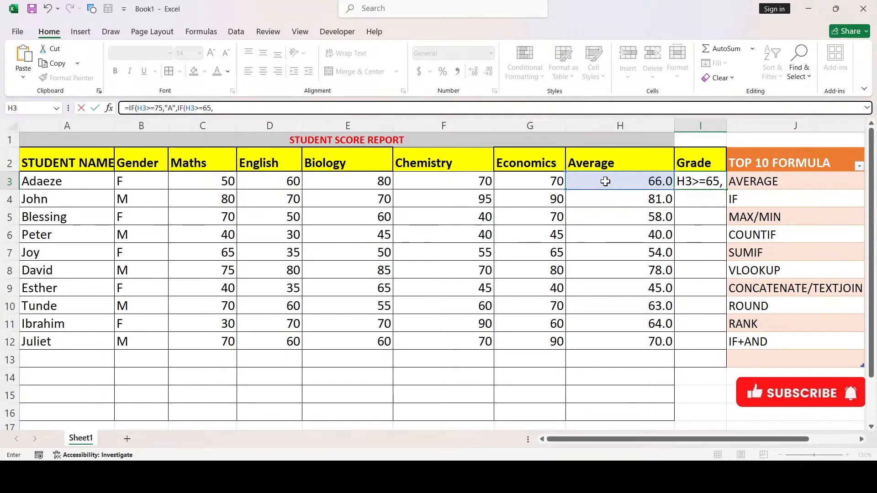
{"action": "type", "text": "\"B\""}
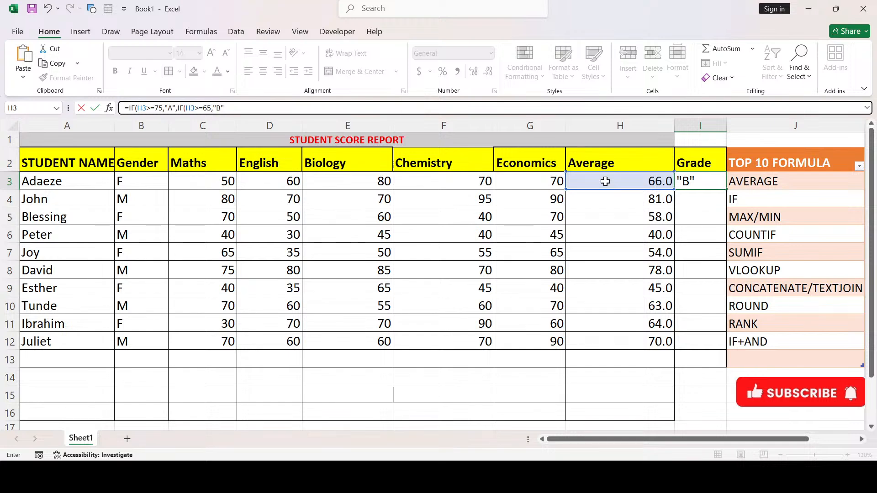
{"action": "type", "text": ",IF("}
Add the C test (H3>=50,"C","F" to I3's nested grade formula
{"action": "left_click", "coordinate": [606, 182]}
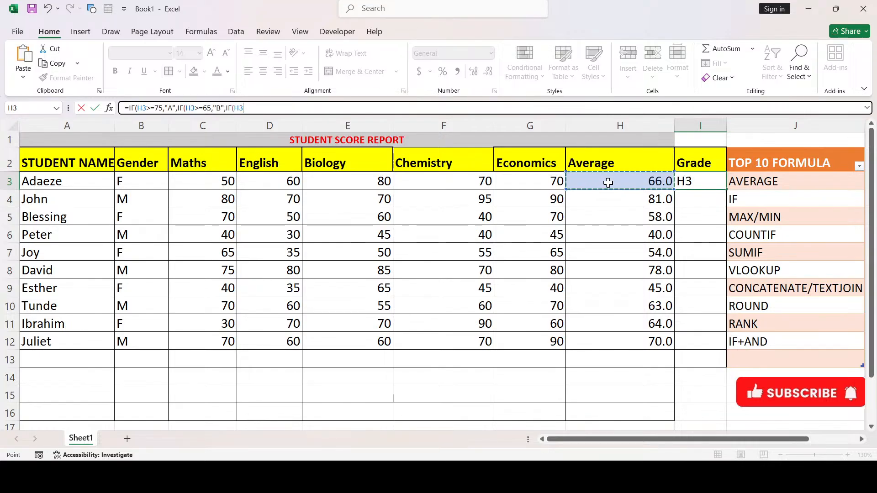
{"action": "type", "text": ">="}
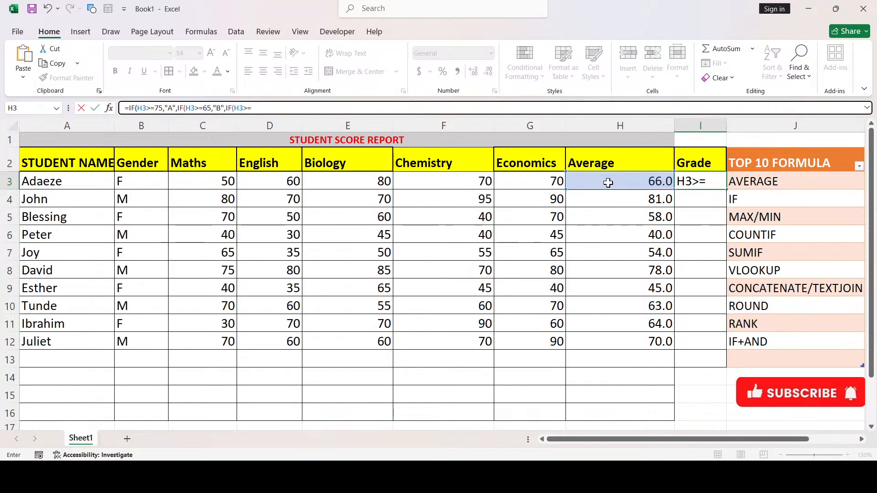
{"action": "type", "text": "50"}
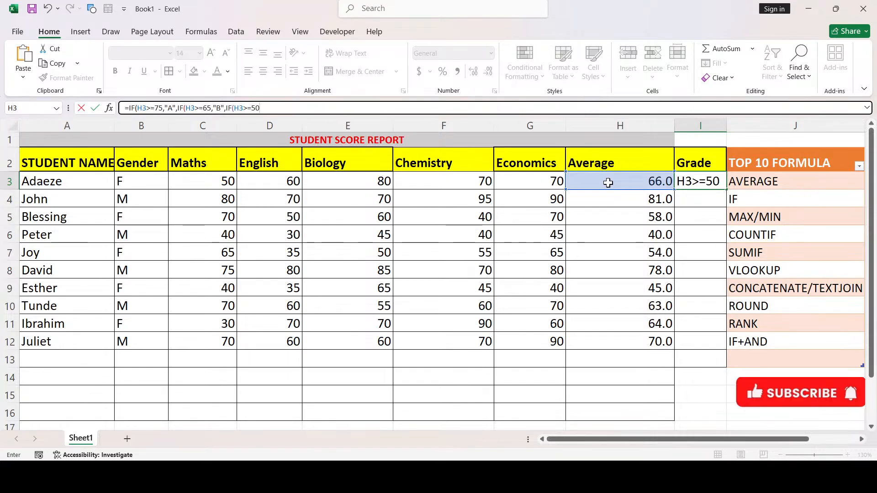
{"action": "type", "text": ","}
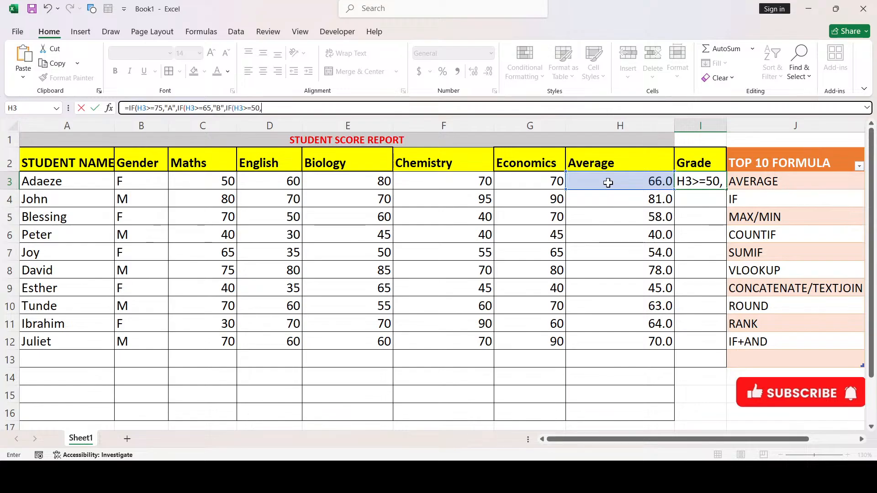
{"action": "type", "text": "\"C\""}
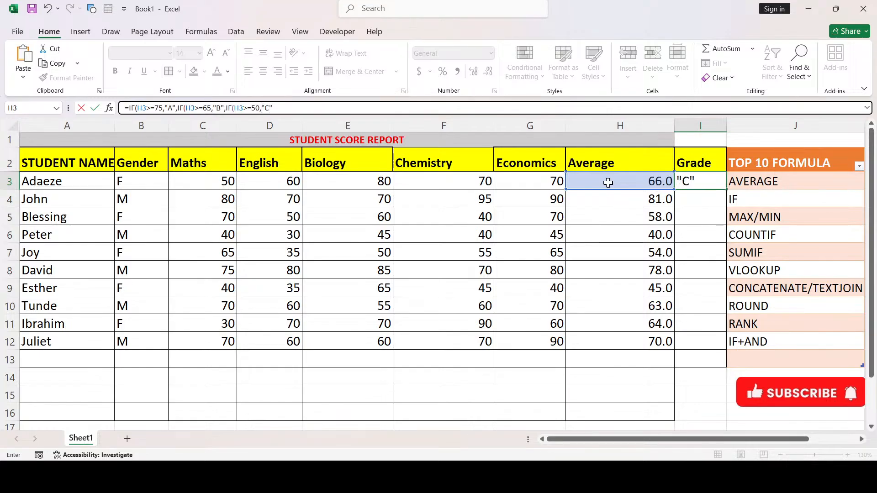
{"action": "type", "text": ",\"F\""}
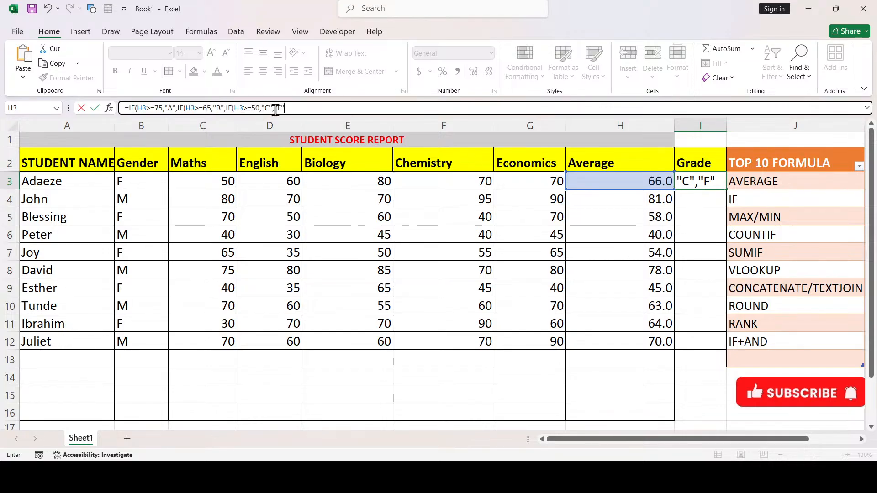
Close and commit the nested IF formula in I3, then fill it down to I12
{"action": "type", "text": "))"}
{"action": "key", "text": "Return"}
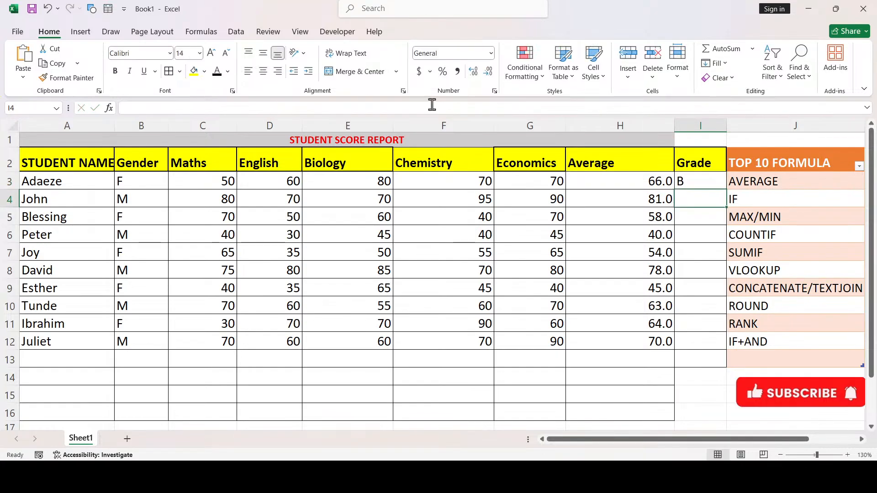
{"action": "left_click", "coordinate": [680, 180]}
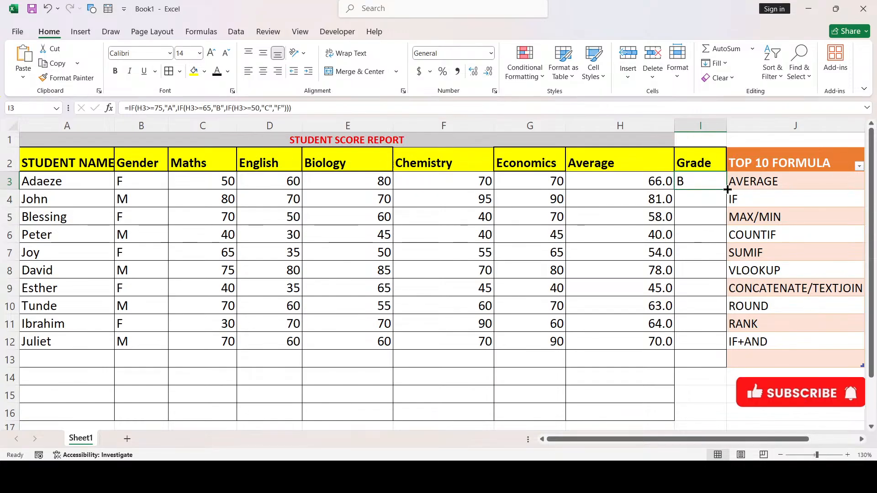
{"action": "left_click_drag", "start_coordinate": [727, 189], "coordinate": [697, 349]}
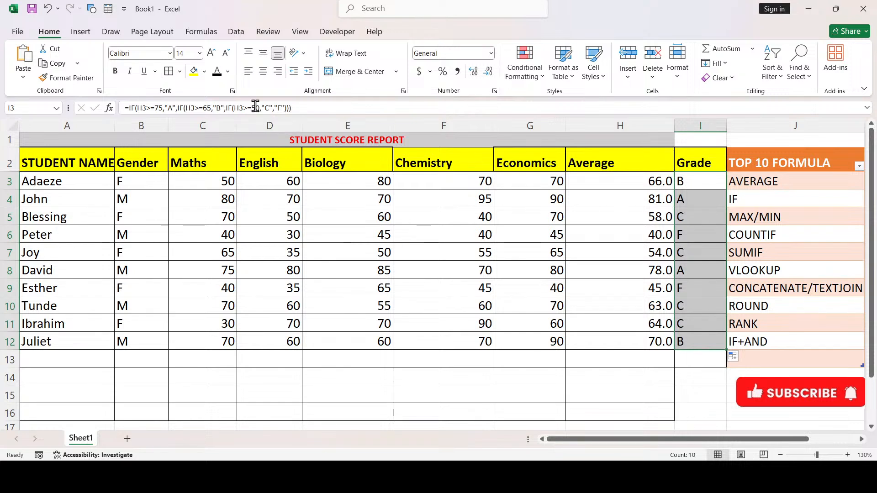
{"action": "left_click", "coordinate": [435, 365]}
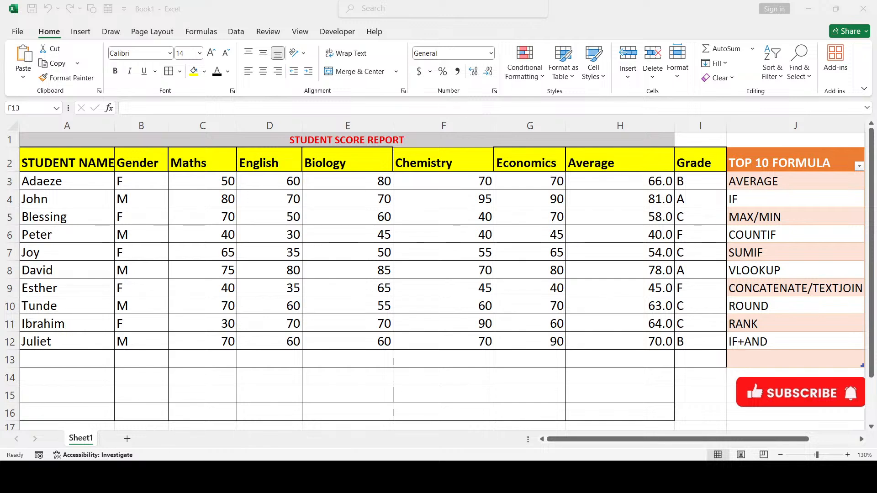
Return to the workbook and select an empty row below the score table
{"action": "left_click", "coordinate": [551, 352]}
{"action": "left_click", "coordinate": [618, 386]}
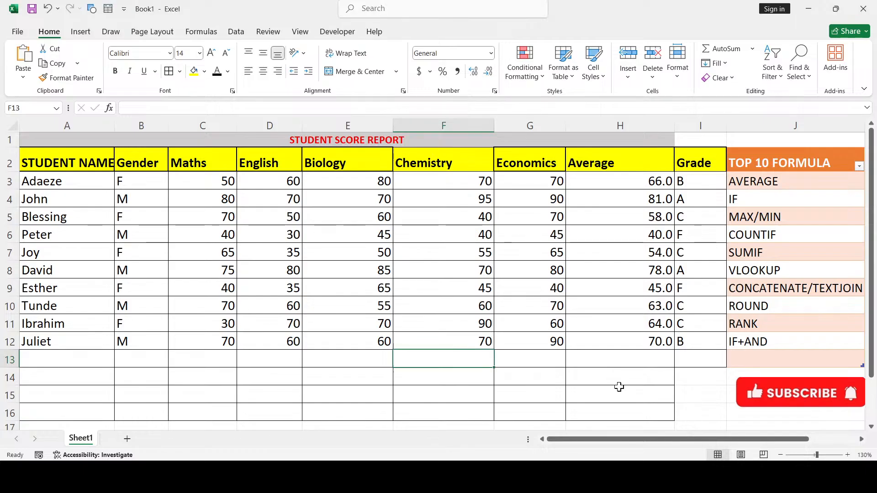
{"action": "left_click", "coordinate": [477, 380]}
Enter =MAX(H3:H12) in H14 to show the highest average, 81.0
{"action": "left_click", "coordinate": [594, 379]}
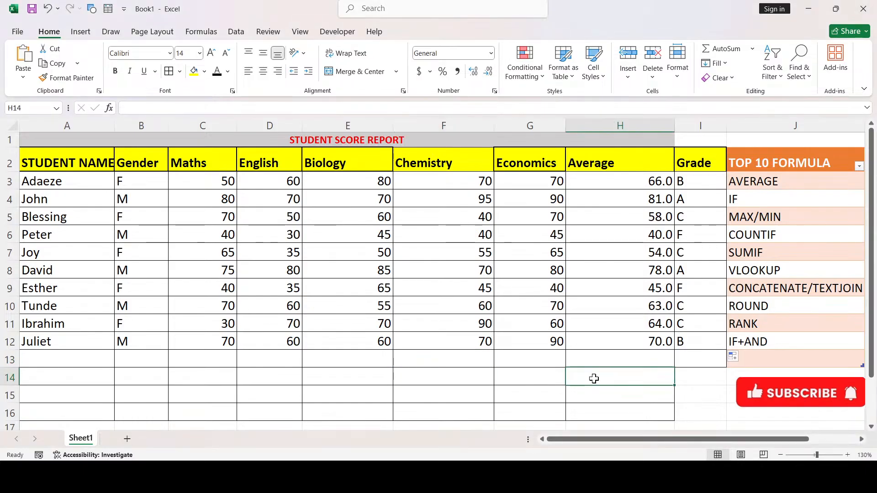
{"action": "type", "text": "="}
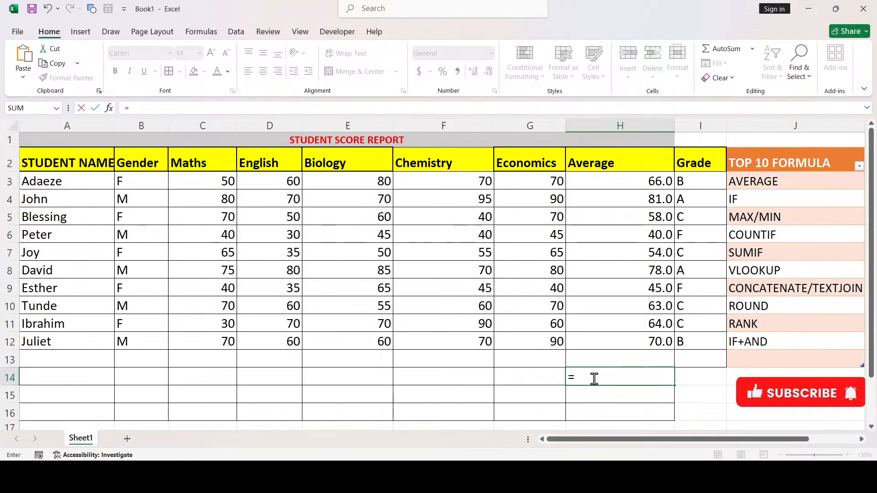
{"action": "type", "text": "A"}
{"action": "key", "text": "BackSpace"}
{"action": "type", "text": "MAX"}
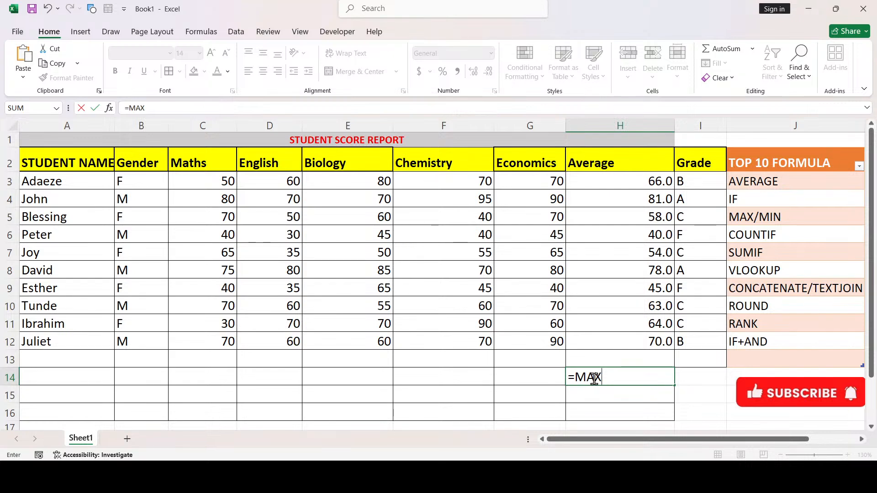
{"action": "type", "text": "("}
{"action": "left_click", "coordinate": [650, 182]}
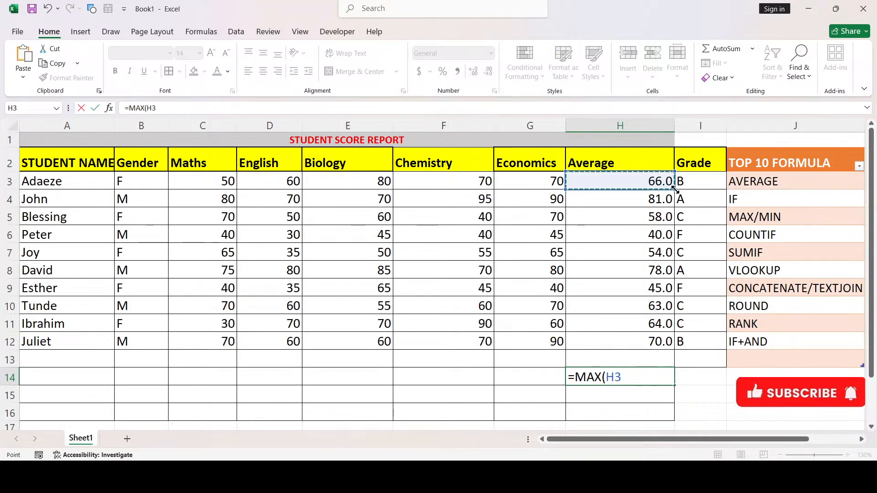
{"action": "left_click_drag", "start_coordinate": [675, 189], "coordinate": [640, 347]}
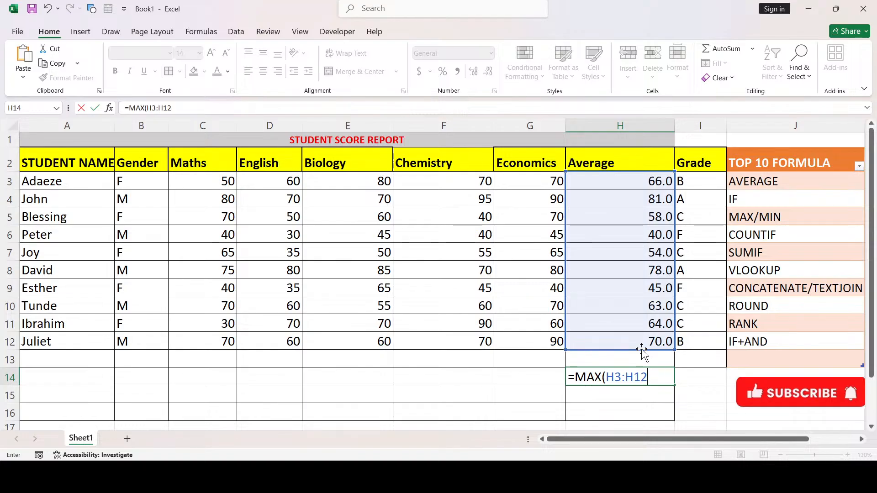
{"action": "key", "text": "Return"}
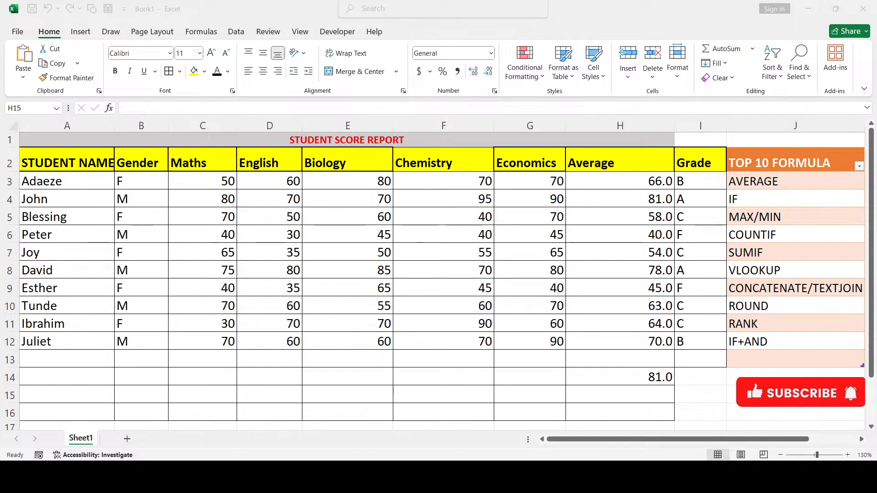
Enter =MIN(H3:H12) in H15, showing the lowest average of 40.0
{"action": "left_click", "coordinate": [633, 392]}
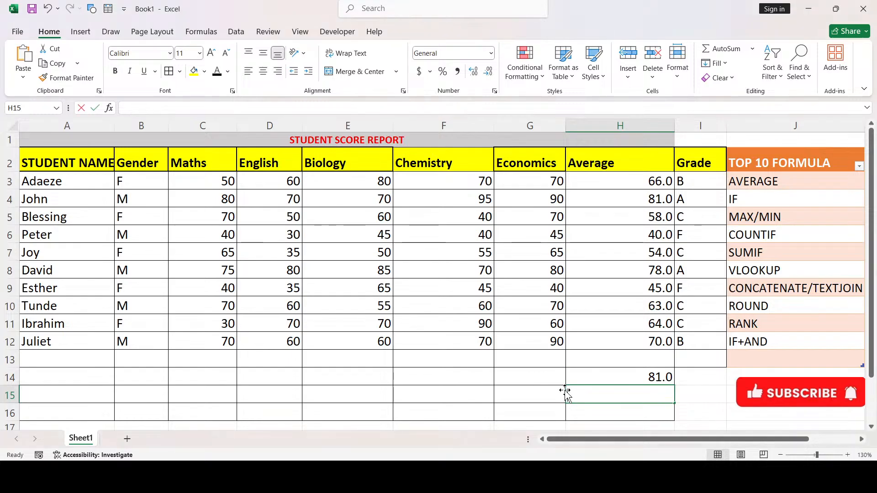
{"action": "type", "text": "="}
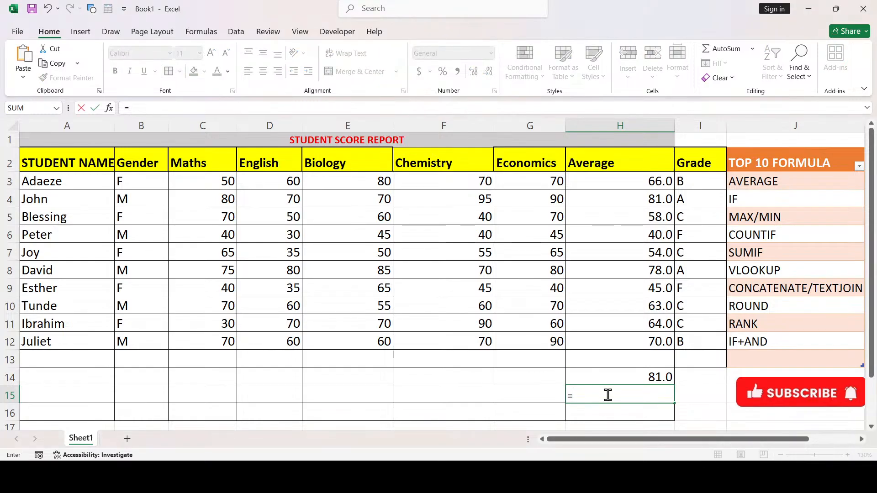
{"action": "type", "text": "MIN"}
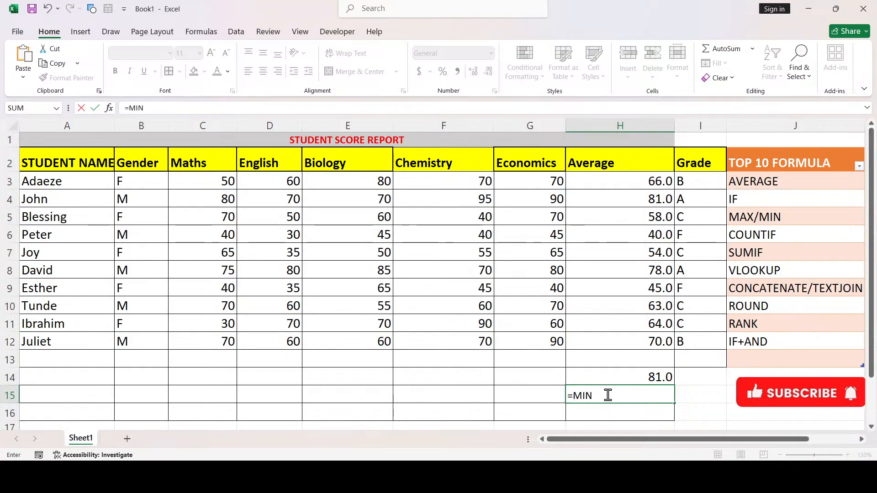
{"action": "type", "text": "("}
{"action": "left_click", "coordinate": [637, 181]}
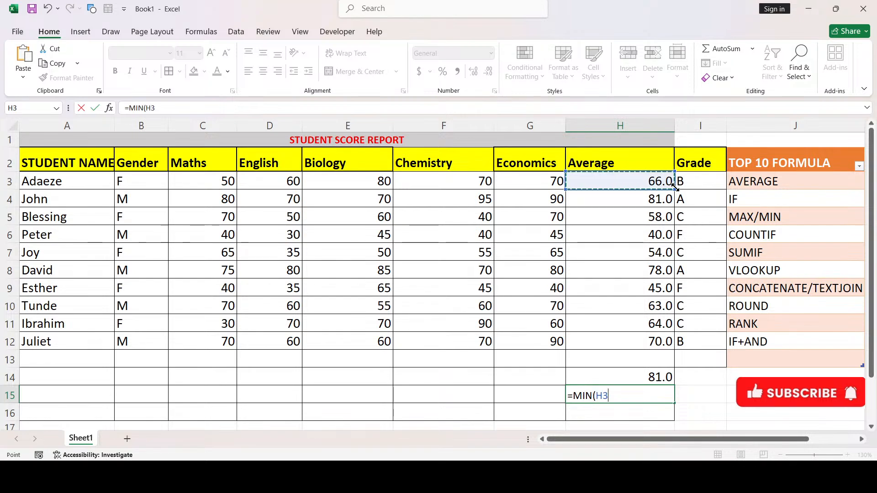
{"action": "left_click_drag", "start_coordinate": [674, 185], "coordinate": [651, 355]}
{"action": "key", "text": "Return"}
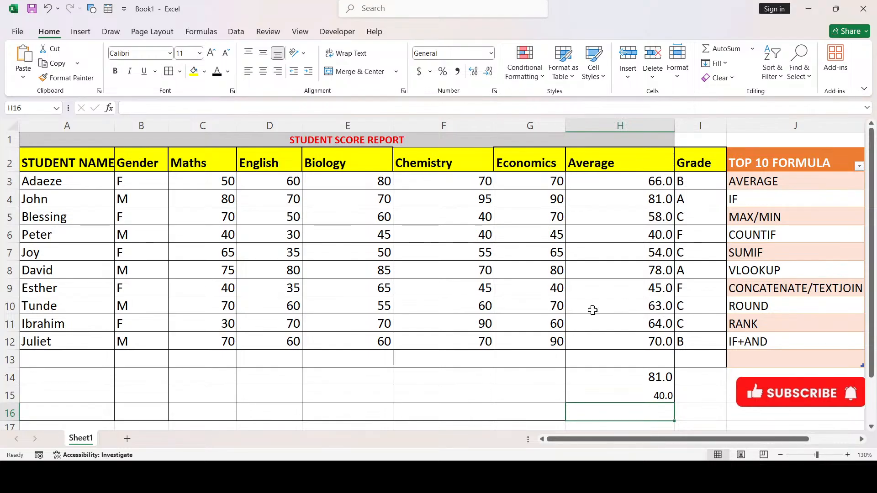
{"action": "left_click", "coordinate": [628, 235]}
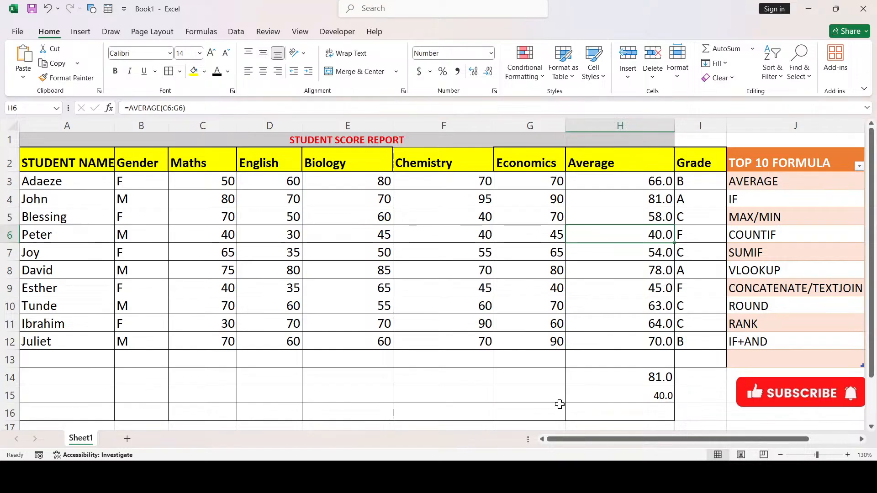
{"action": "left_click", "coordinate": [131, 387]}
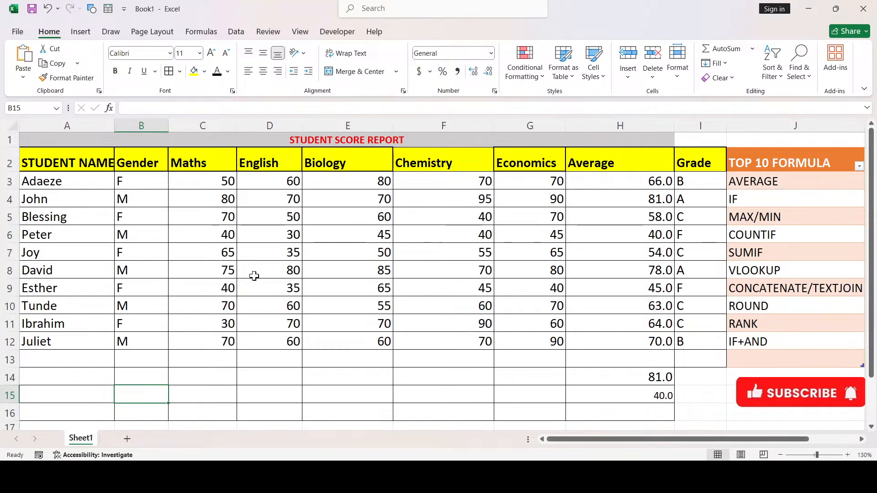
Enter =COUNTIF(I3:I12,"C") in I14, counting 4 students graded C
{"action": "left_click", "coordinate": [682, 370]}
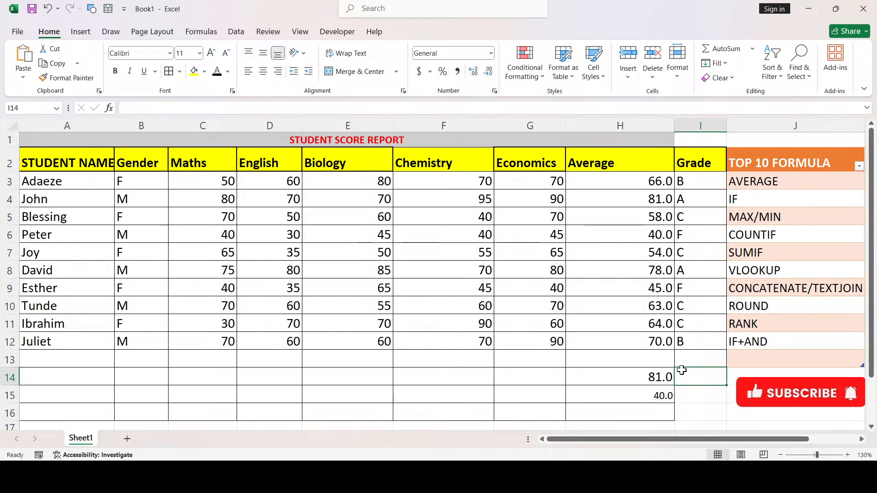
{"action": "type", "text": "="}
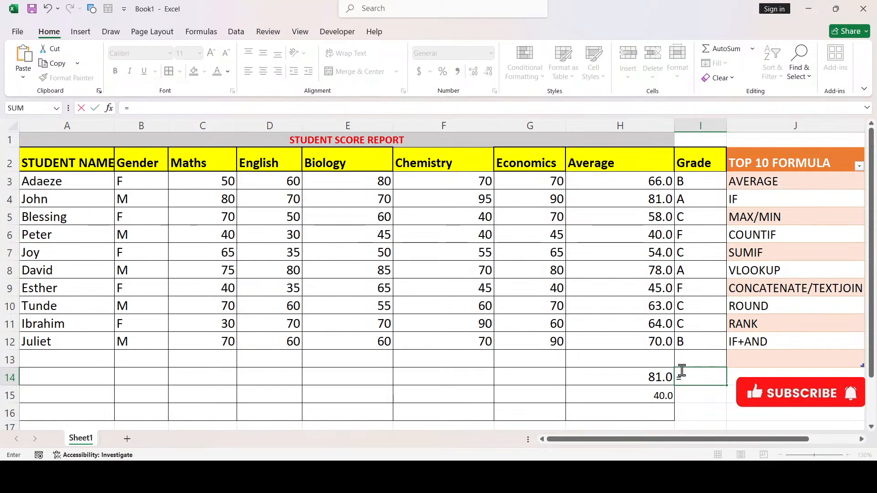
{"action": "type", "text": "COUN"}
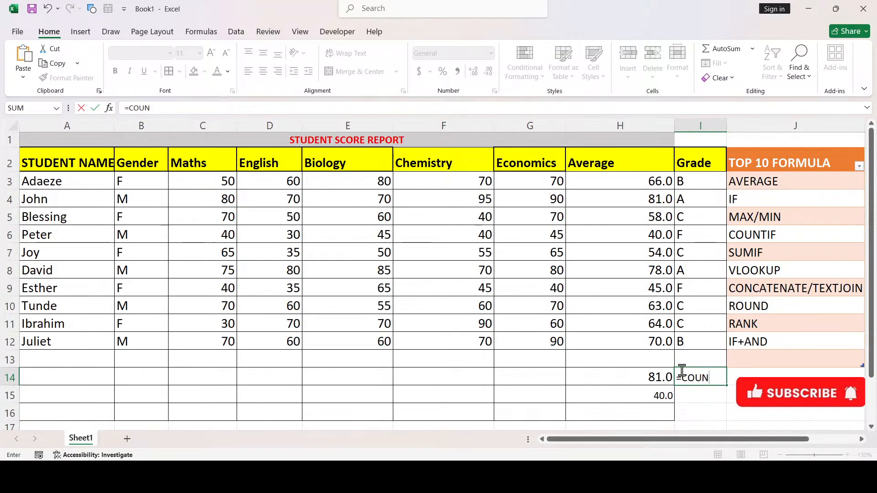
{"action": "type", "text": "TIF("}
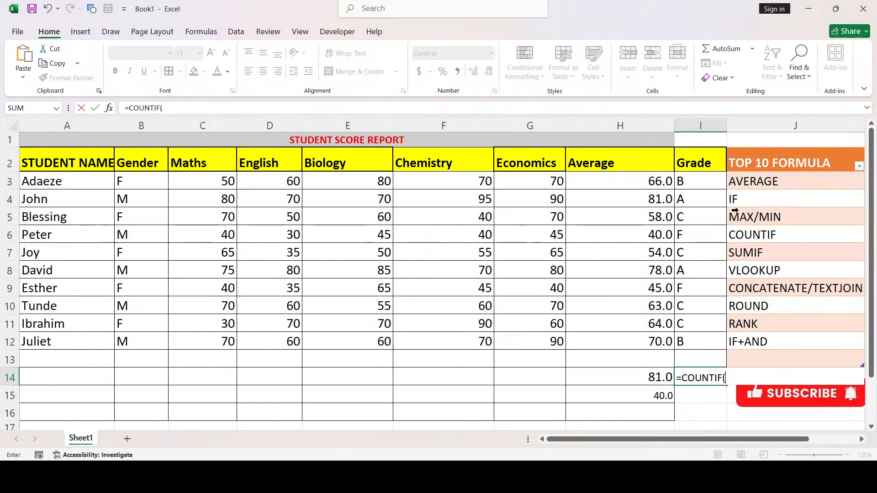
{"action": "left_click", "coordinate": [690, 183]}
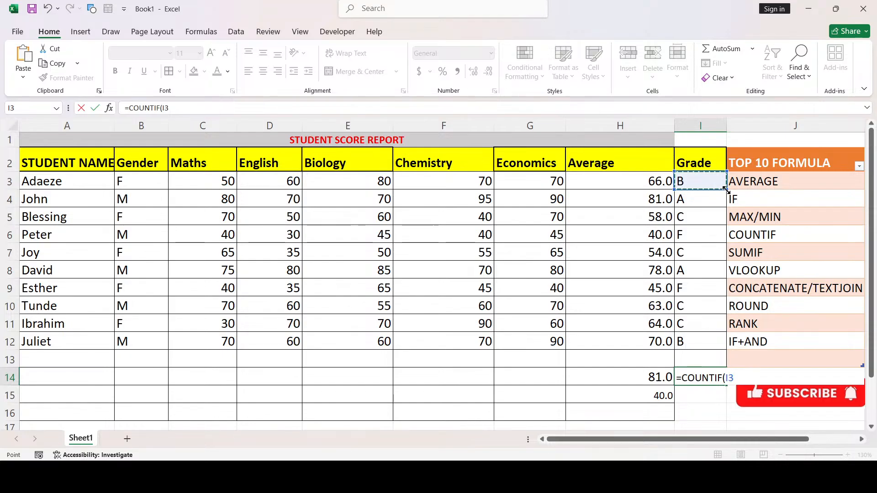
{"action": "left_click_drag", "start_coordinate": [726, 189], "coordinate": [721, 351]}
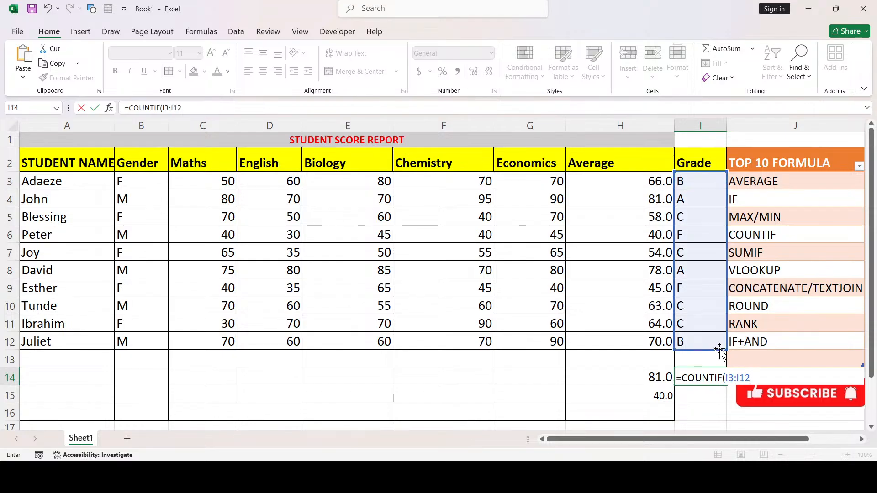
{"action": "type", "text": ",\"C\")"}
{"action": "key", "text": "Return"}
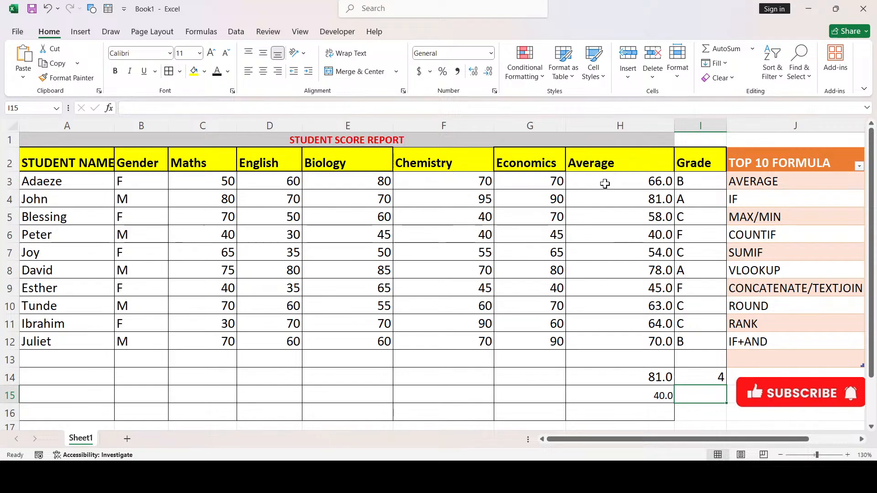
Check the four C grades in I5, I7, I10 and I11 against the COUNTIF in I14
{"action": "left_click", "coordinate": [702, 219]}
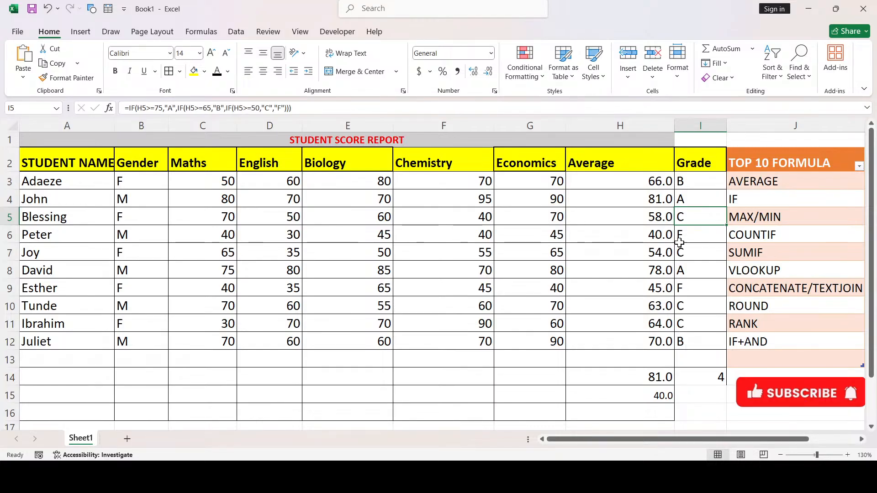
{"action": "left_click", "coordinate": [694, 248]}
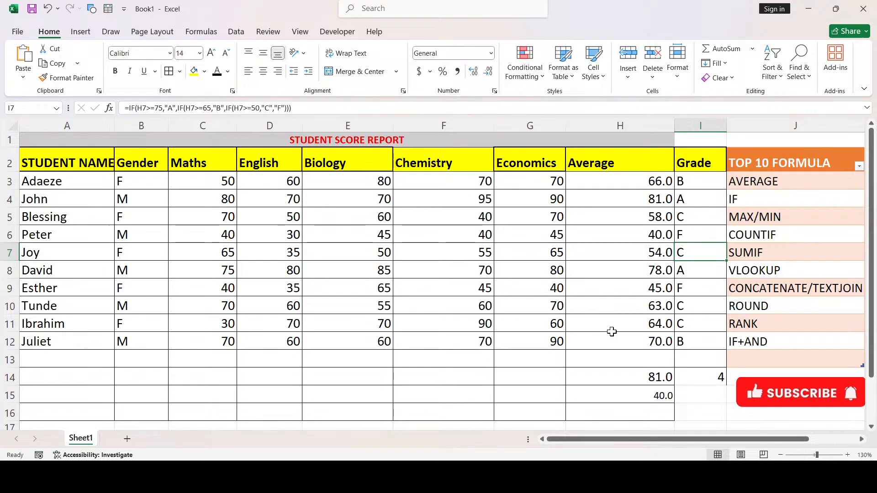
{"action": "left_click", "coordinate": [695, 305]}
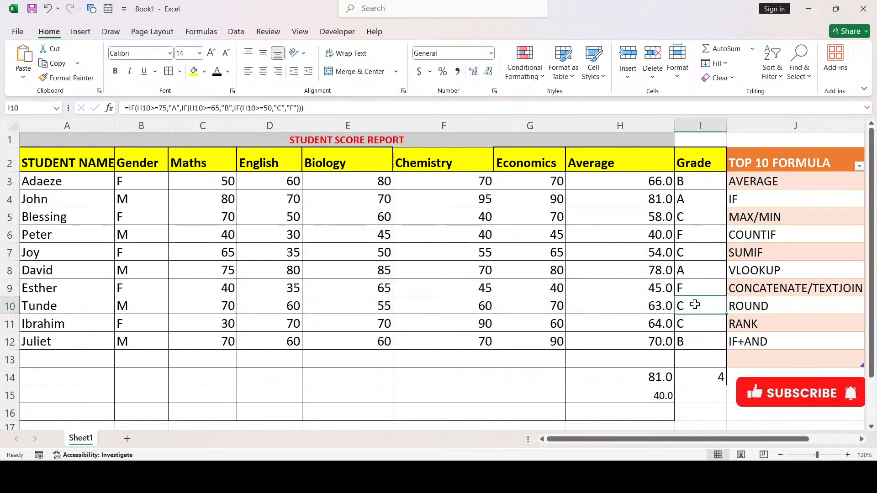
{"action": "left_click", "coordinate": [694, 330]}
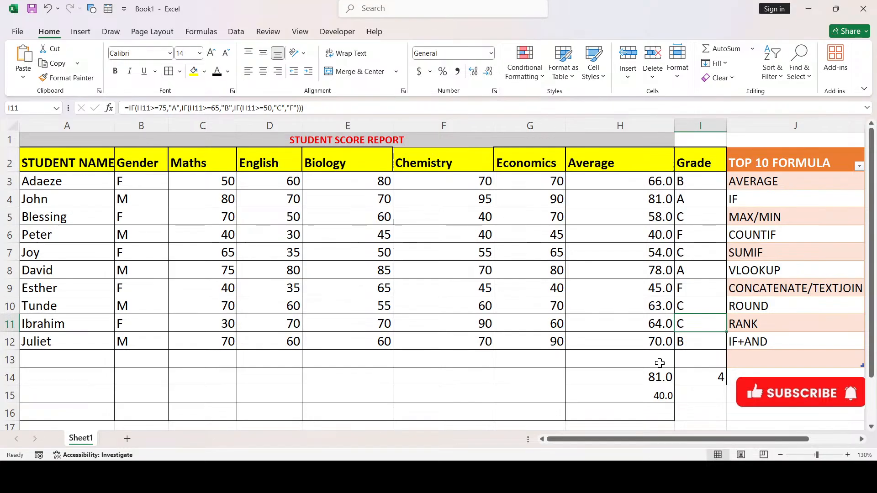
{"action": "left_click", "coordinate": [685, 373]}
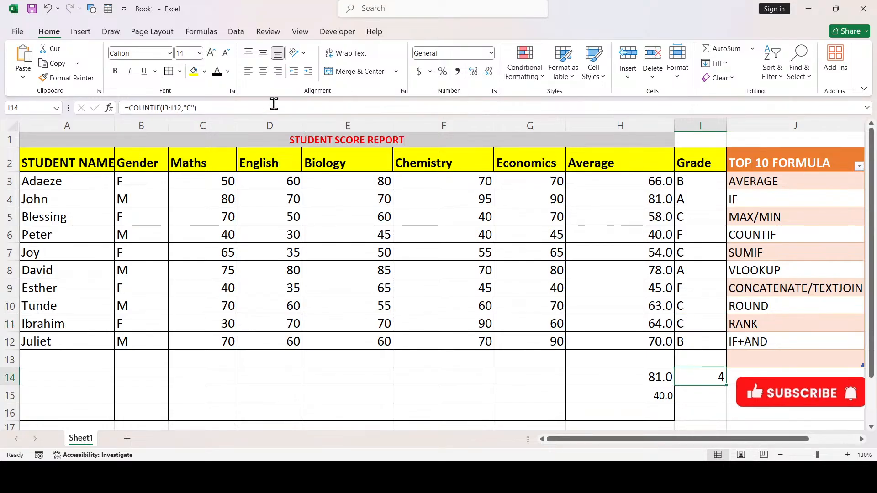
Change the I14 formula's criterion from "C" to "A" so it reads =COUNTIF(I3:I12,"A")
{"action": "left_click", "coordinate": [191, 110]}
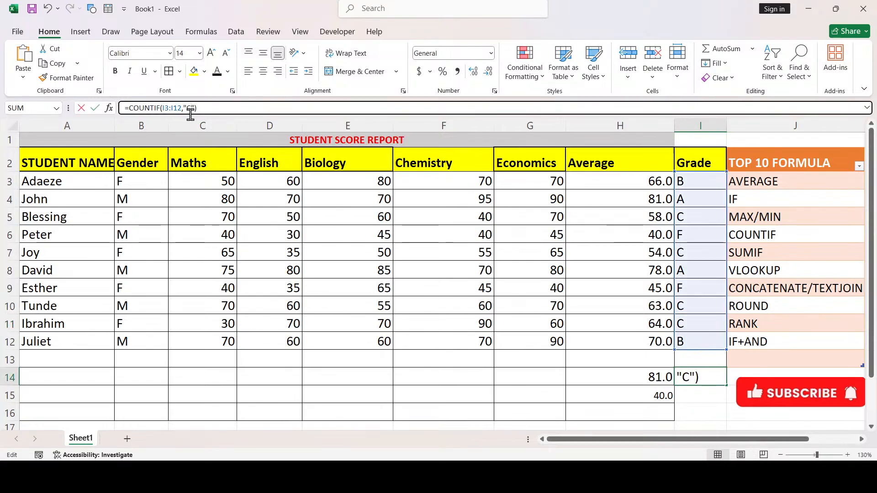
{"action": "key", "text": "BackSpace"}
{"action": "type", "text": "A"}
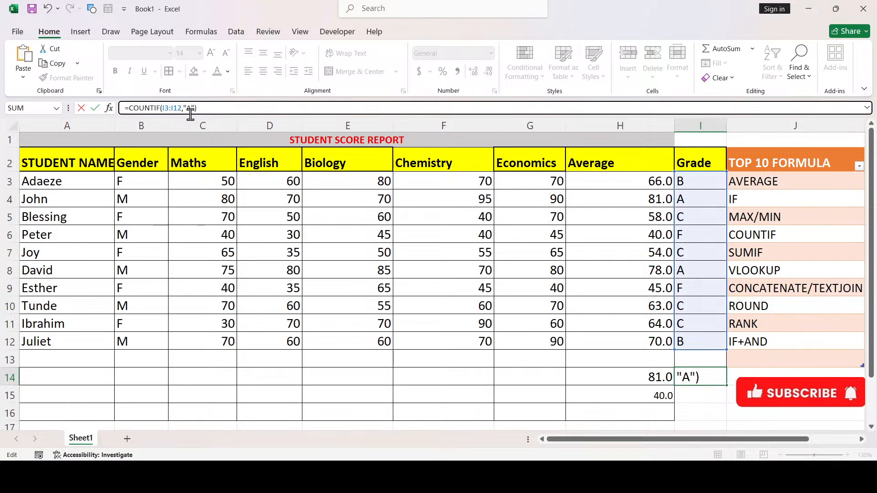
{"action": "key", "text": "Return"}
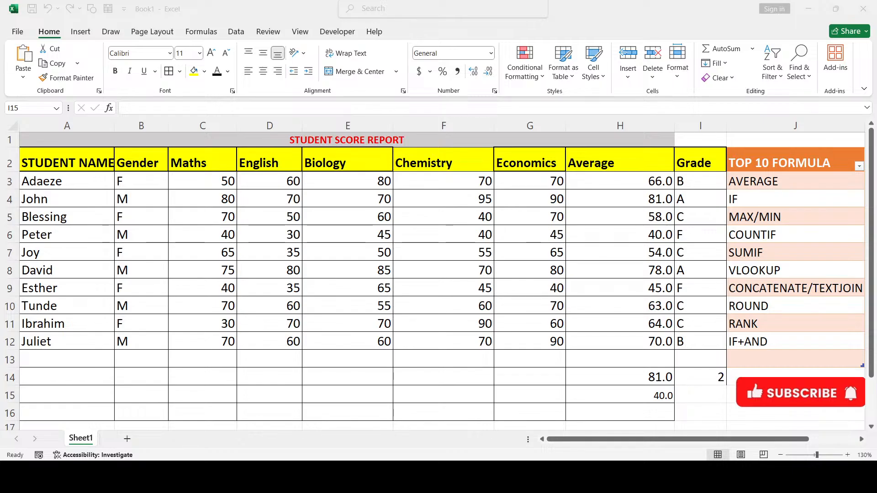
{"action": "left_click", "coordinate": [532, 388]}
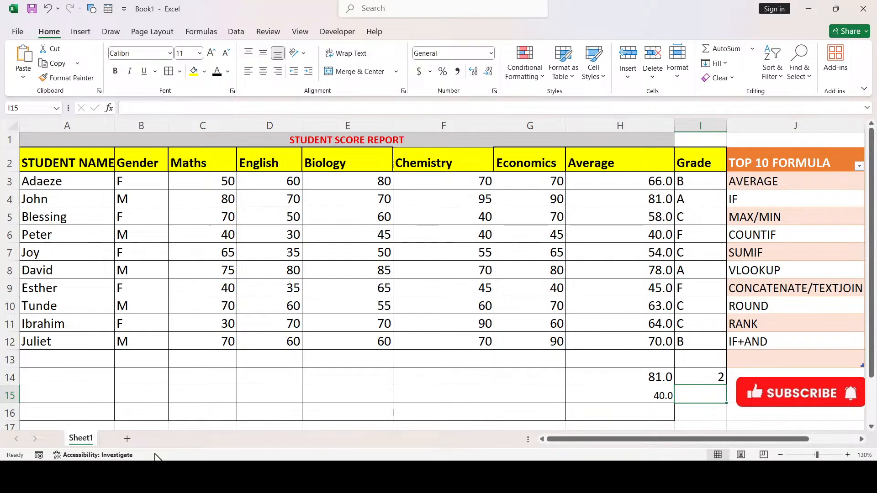
{"action": "left_click", "coordinate": [126, 379]}
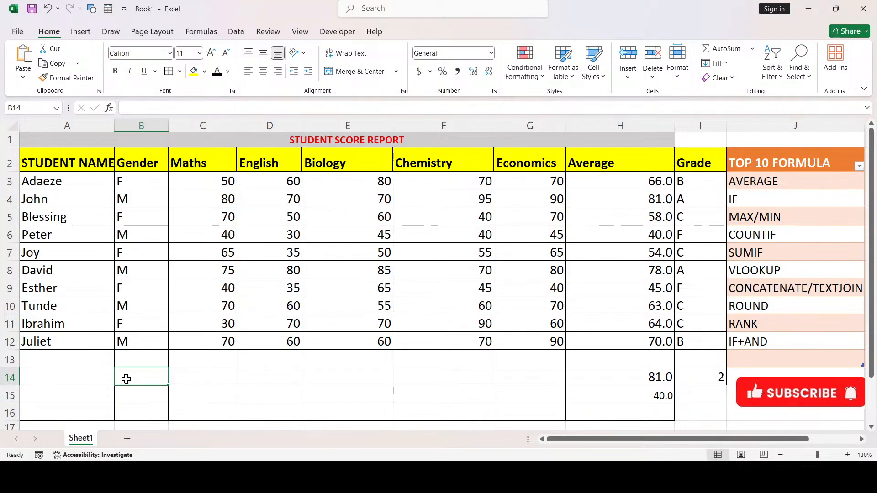
Enter =SUMIF(B3:B12,"F",C3:C12) in B14 to sum female Maths scores (255)
{"action": "type", "text": "="}
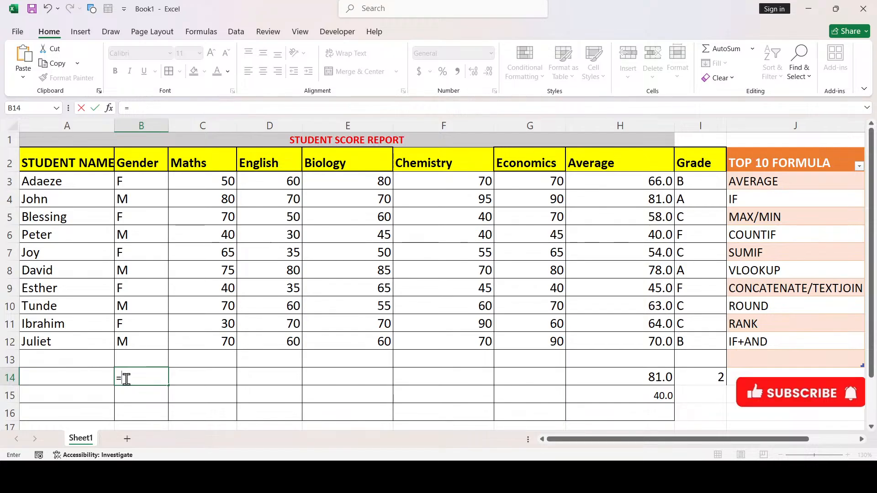
{"action": "type", "text": "SUMIF"}
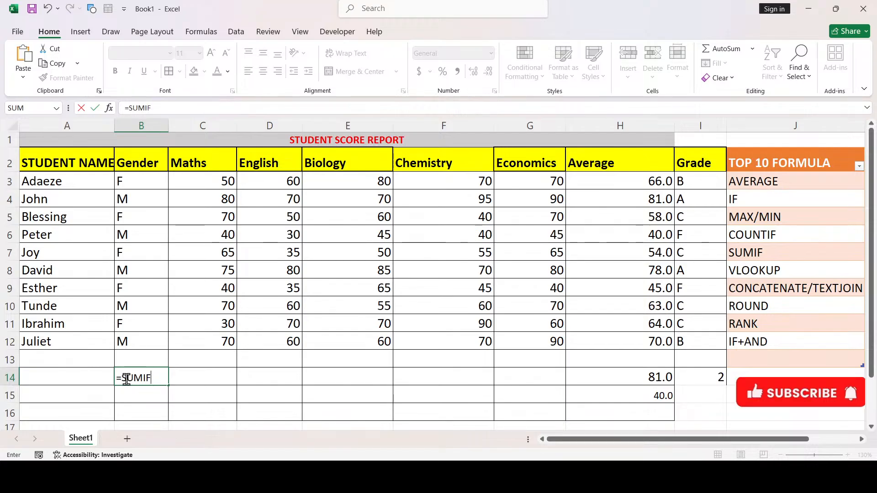
{"action": "type", "text": "("}
{"action": "left_click", "coordinate": [160, 185]}
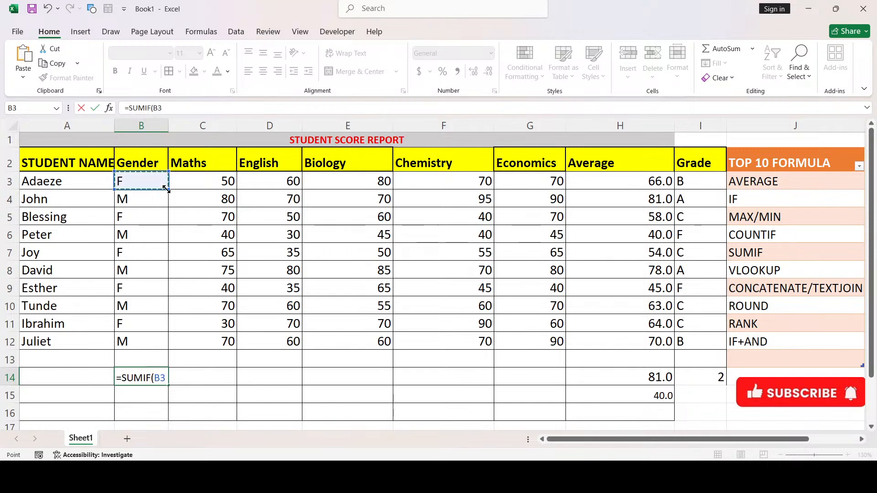
{"action": "left_click_drag", "start_coordinate": [166, 189], "coordinate": [157, 343]}
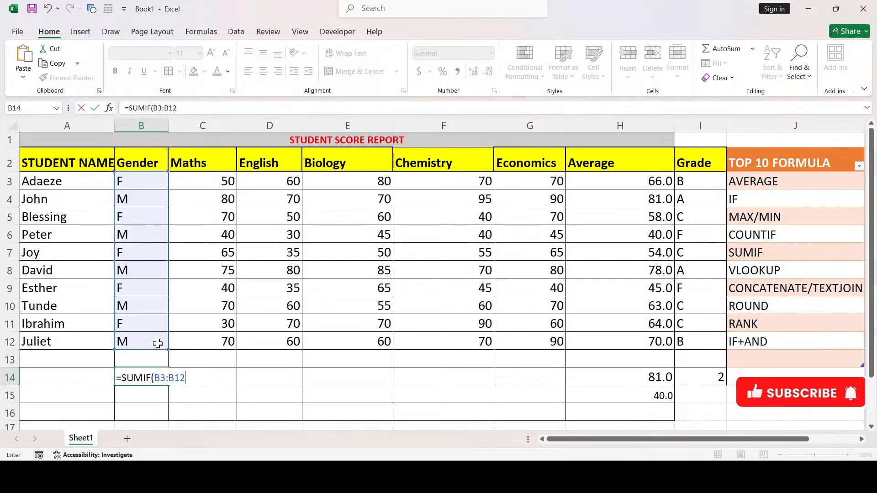
{"action": "type", "text": ",\"F"}
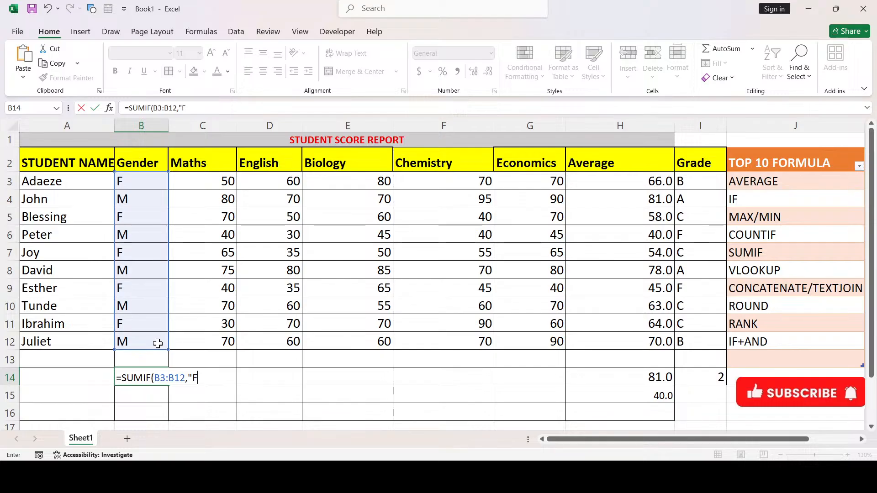
{"action": "type", "text": "\","}
{"action": "left_click_drag", "start_coordinate": [222, 183], "coordinate": [275, 343]}
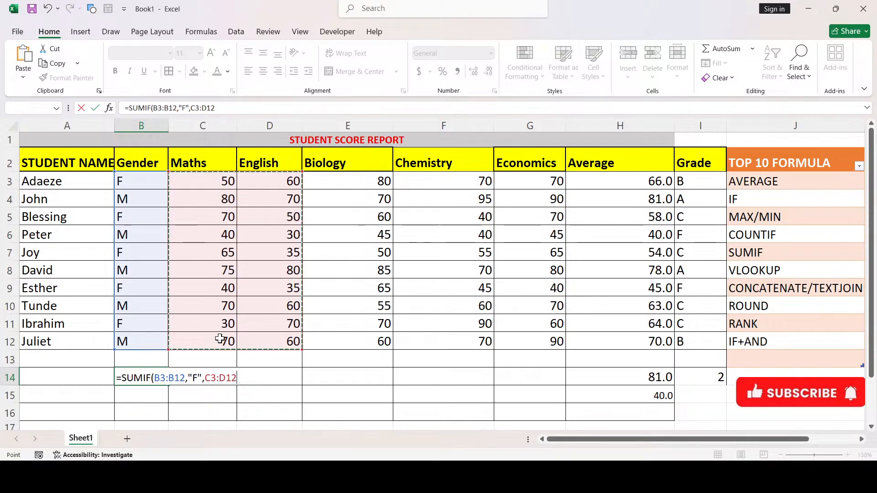
{"action": "left_click_drag", "start_coordinate": [302, 350], "coordinate": [258, 345]}
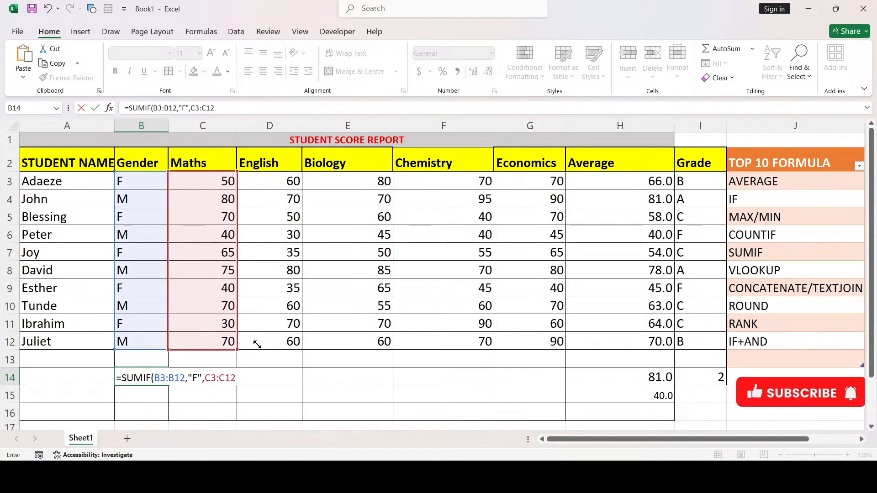
{"action": "key", "text": "Return"}
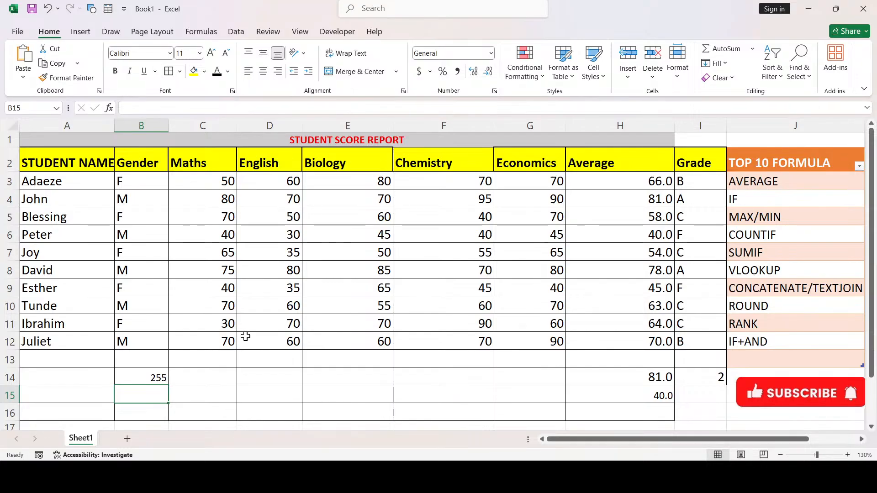
{"action": "left_click", "coordinate": [198, 187]}
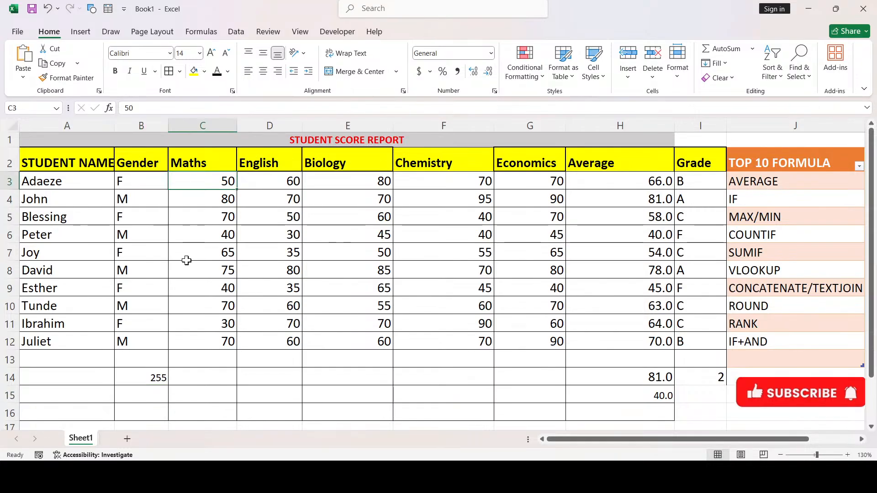
{"action": "left_click", "coordinate": [215, 255]}
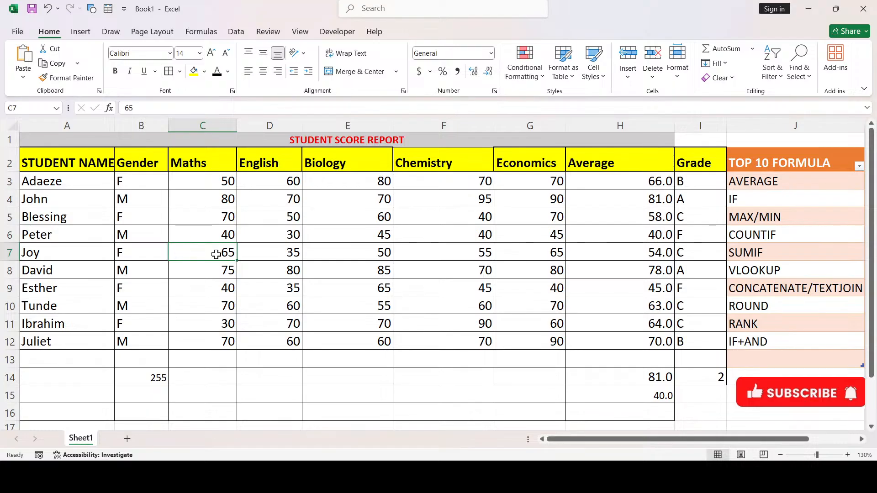
{"action": "left_click", "coordinate": [227, 288]}
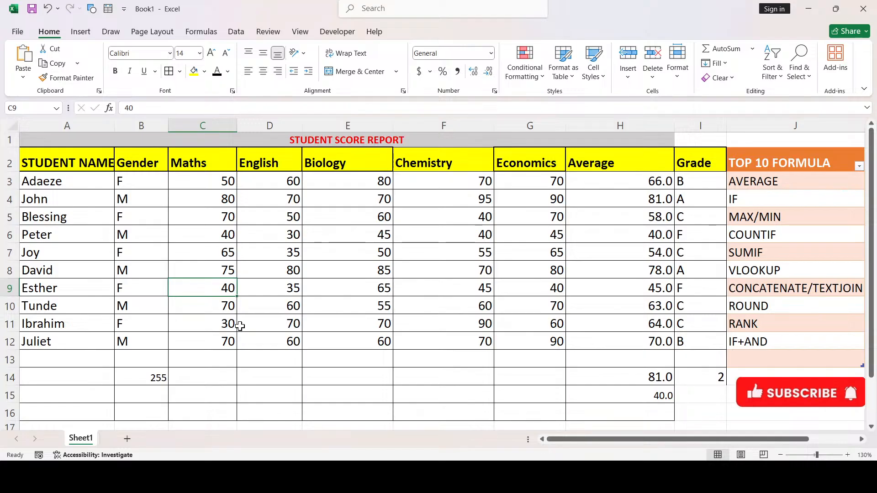
{"action": "left_click", "coordinate": [220, 326]}
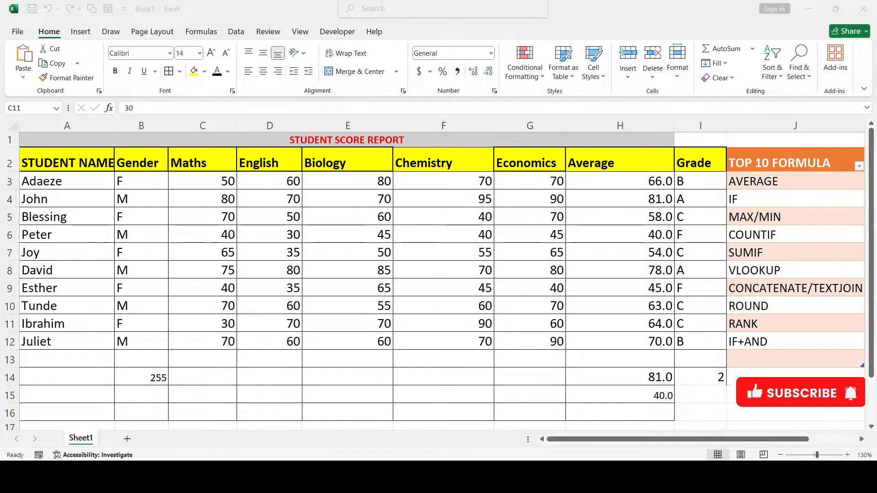
{"action": "key", "text": "alt+Tab"}
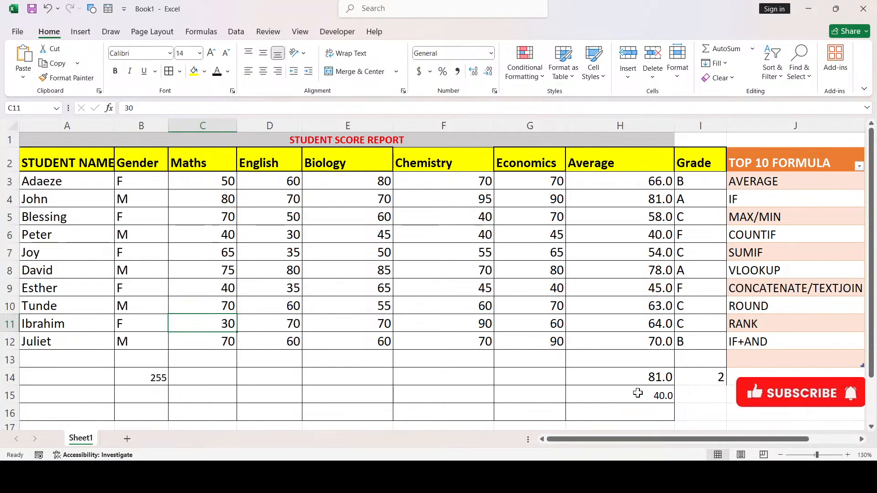
{"action": "left_click", "coordinate": [626, 477]}
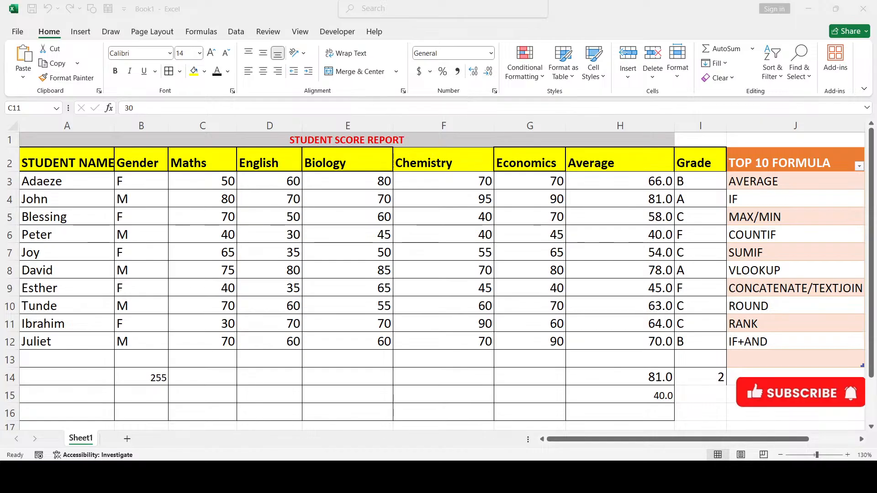
Start =VLOOKUP( in A14 with "Blessing" typed as the lookup value instead of A5
{"action": "left_click", "coordinate": [270, 374]}
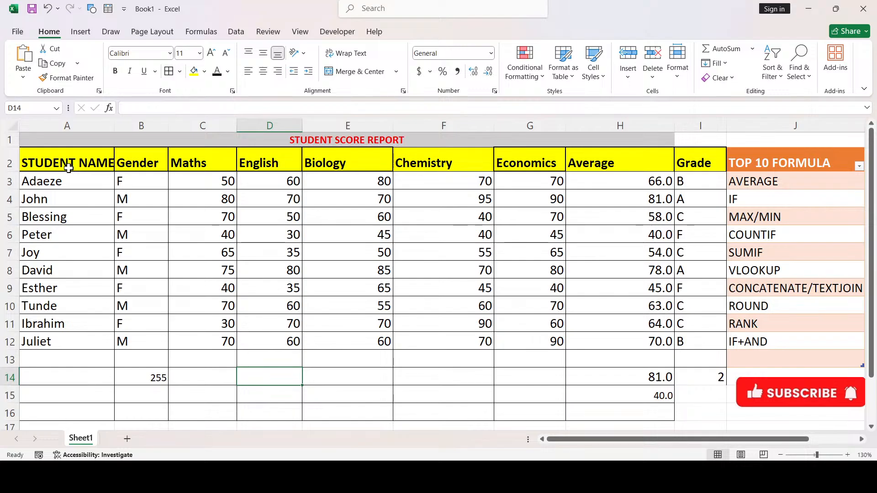
{"action": "left_click", "coordinate": [76, 374]}
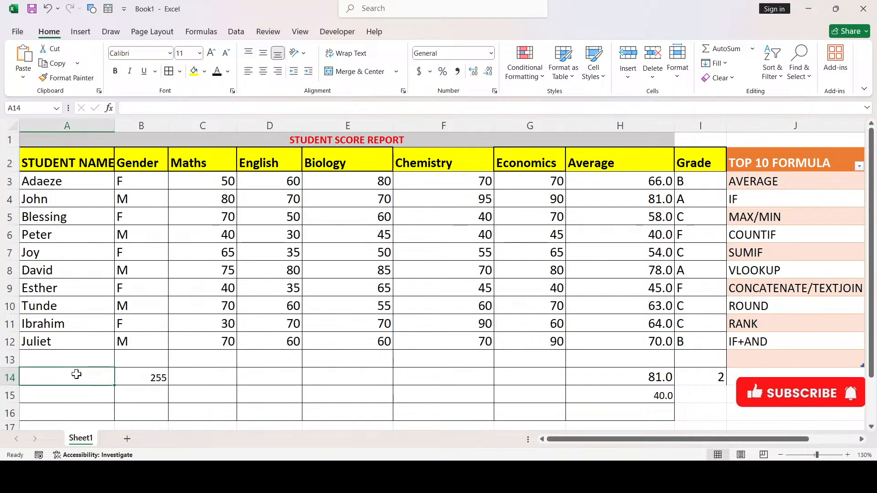
{"action": "type", "text": "="}
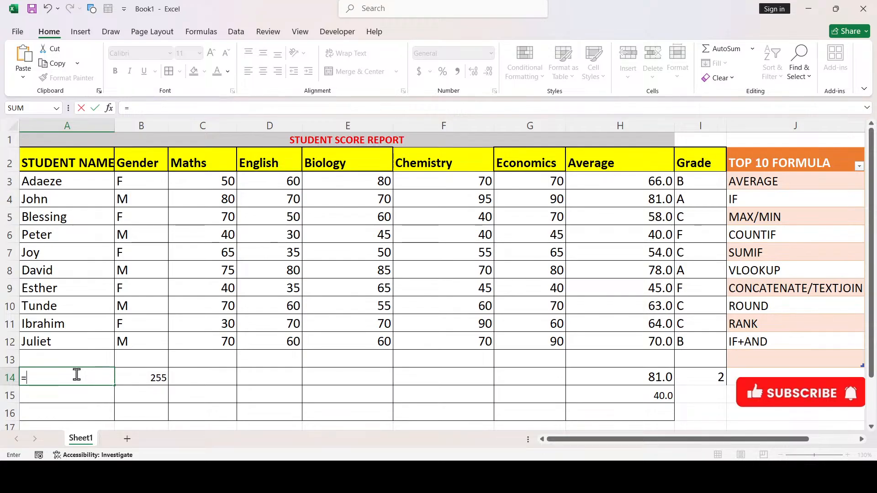
{"action": "type", "text": "VL"}
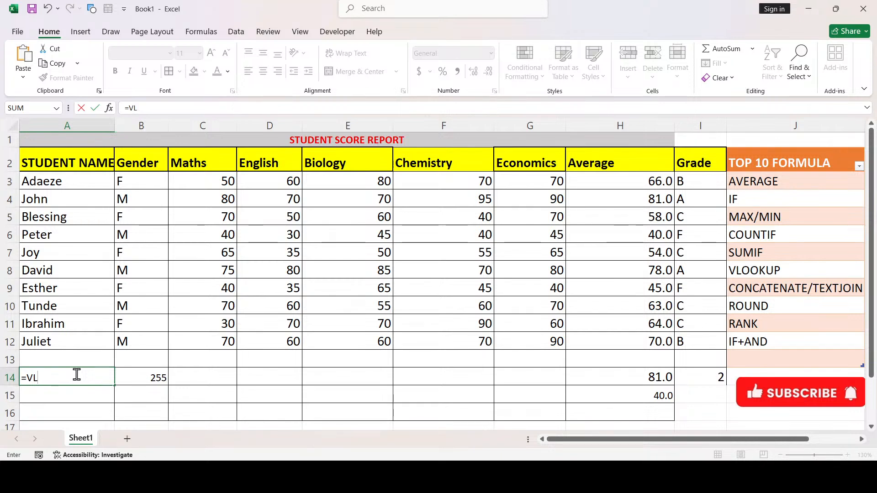
{"action": "key", "text": "Tab"}
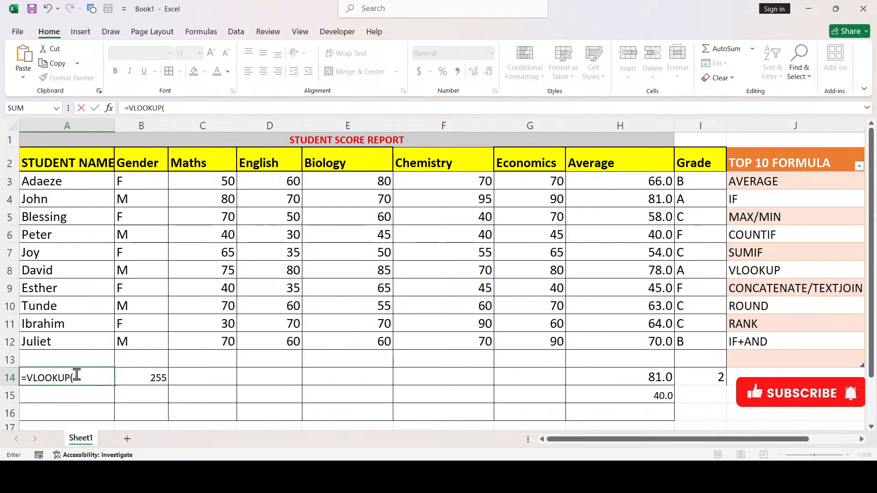
{"action": "left_click", "coordinate": [87, 219]}
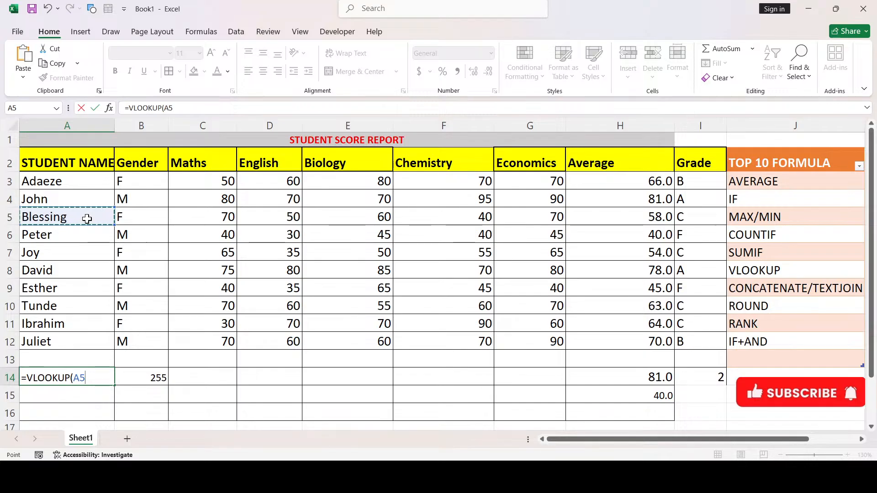
{"action": "key", "text": "BackSpace"}
{"action": "key", "text": "BackSpace"}
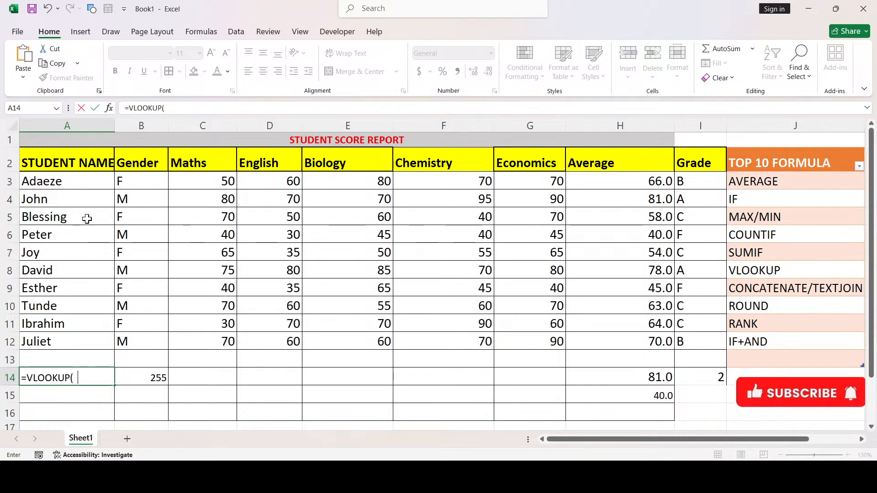
{"action": "type", "text": "\"Ble"}
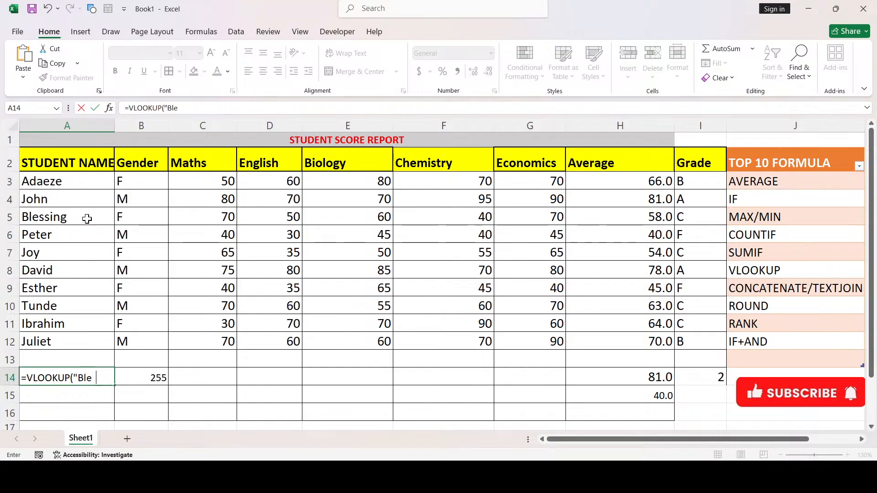
{"action": "type", "text": "ssing\","}
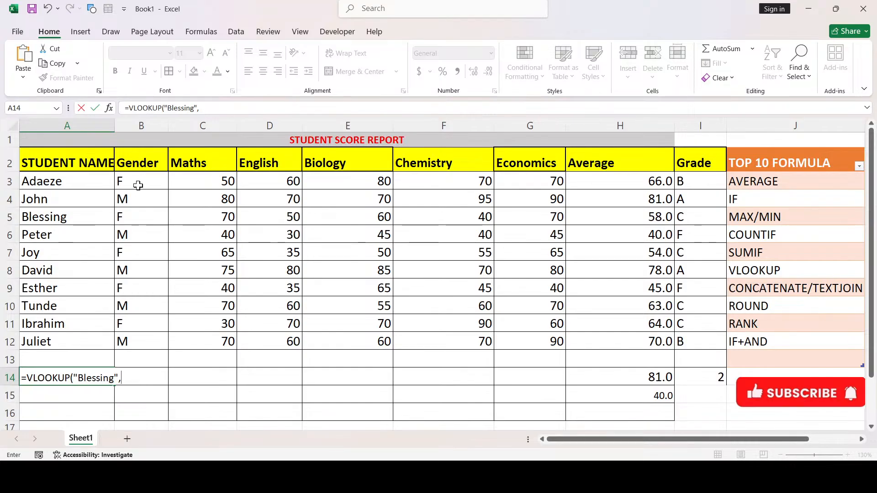
Finish the A14 lookup over A3:H12 with column 8, returning Blessing's average of 58
{"action": "left_click", "coordinate": [96, 181]}
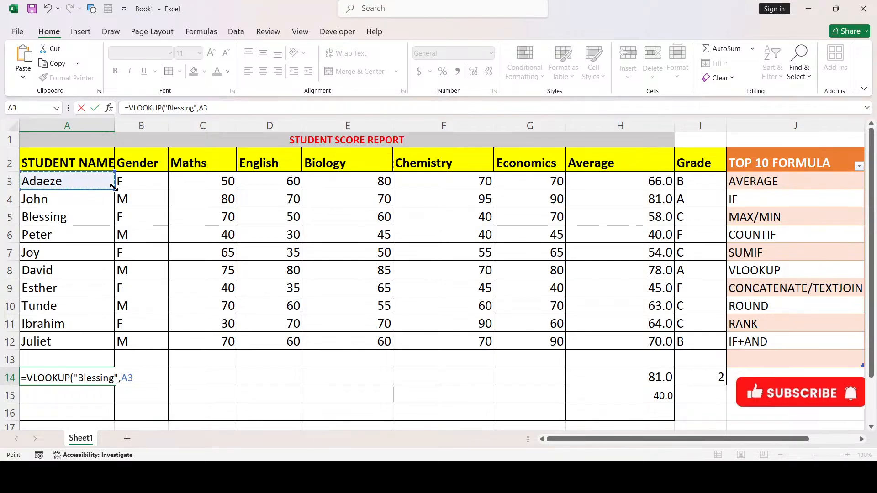
{"action": "left_click_drag", "start_coordinate": [115, 188], "coordinate": [633, 349]}
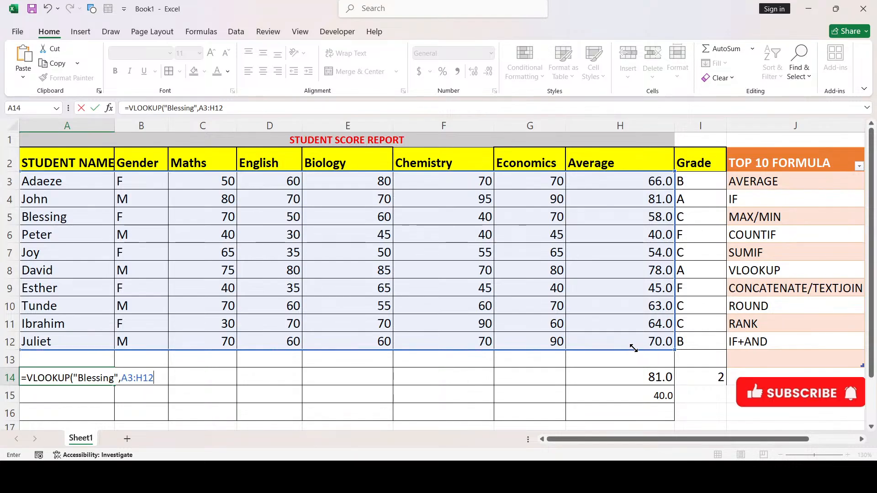
{"action": "type", "text": ","}
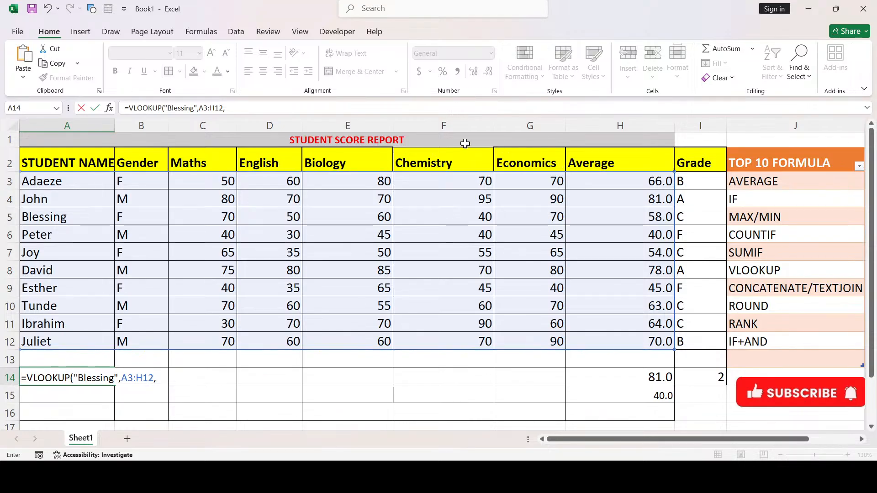
{"action": "type", "text": "8,"}
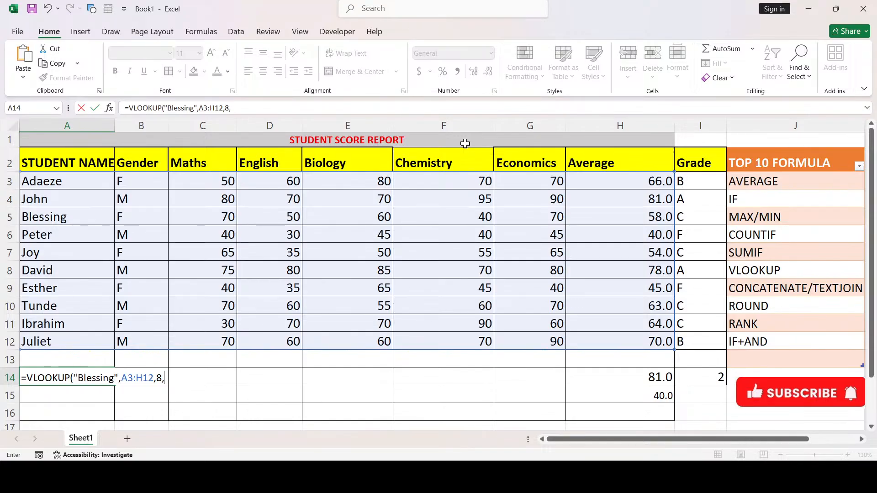
{"action": "key", "text": "Return"}
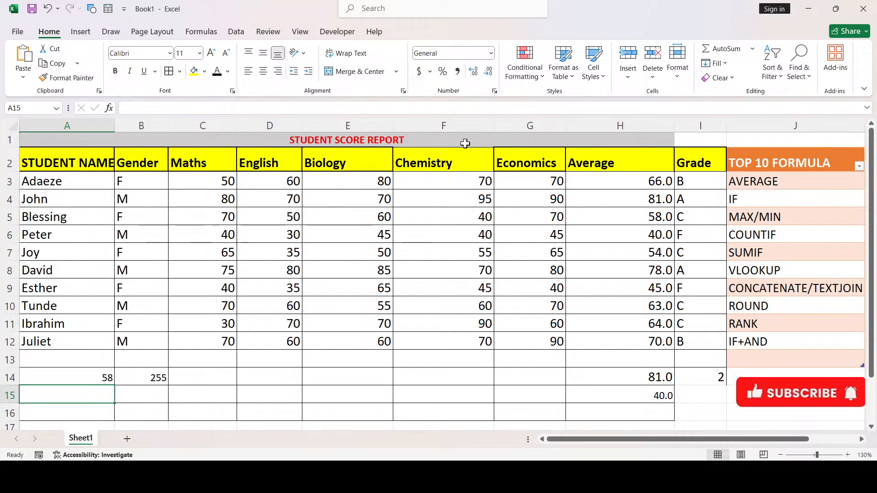
{"action": "left_click", "coordinate": [62, 216]}
{"action": "key", "text": "Right"}
{"action": "key", "text": "Right"}
{"action": "key", "text": "Right"}
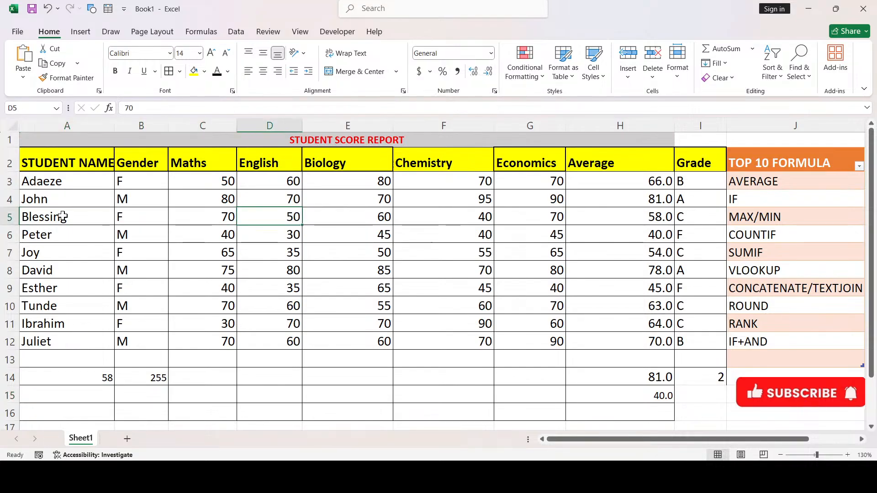
{"action": "key", "text": "Right"}
{"action": "key", "text": "Right"}
{"action": "key", "text": "Right"}
{"action": "key", "text": "Right"}
{"action": "key", "text": "Right"}
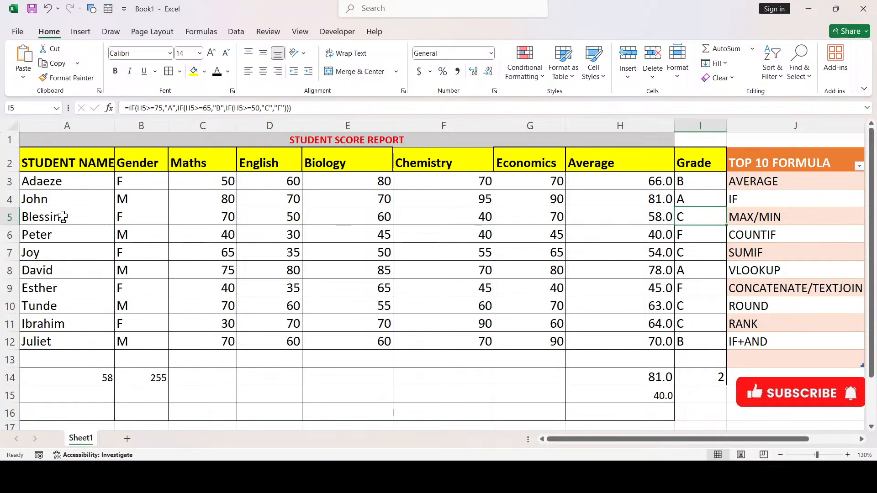
{"action": "key", "text": "Left"}
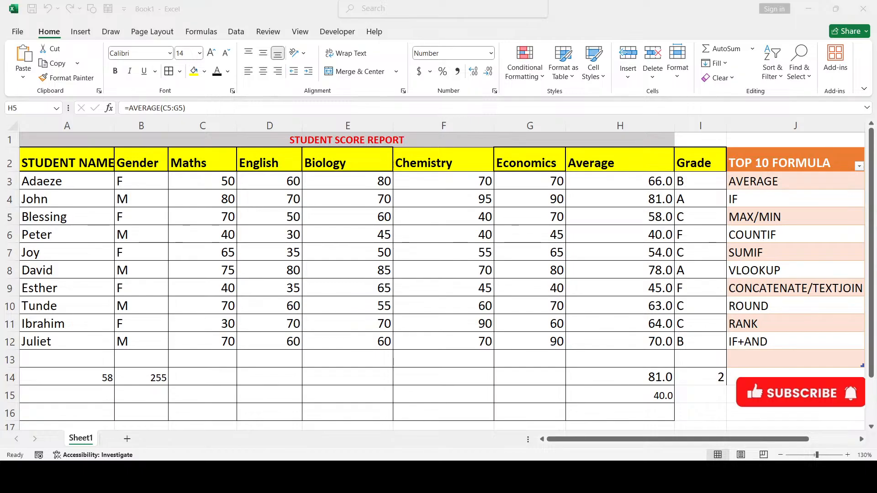
{"action": "key", "text": "alt+Tab"}
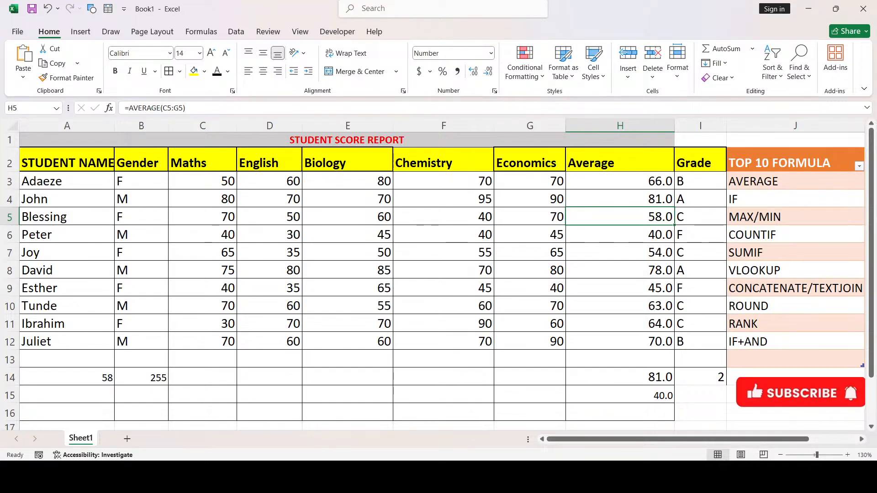
{"action": "key", "text": "alt+Tab"}
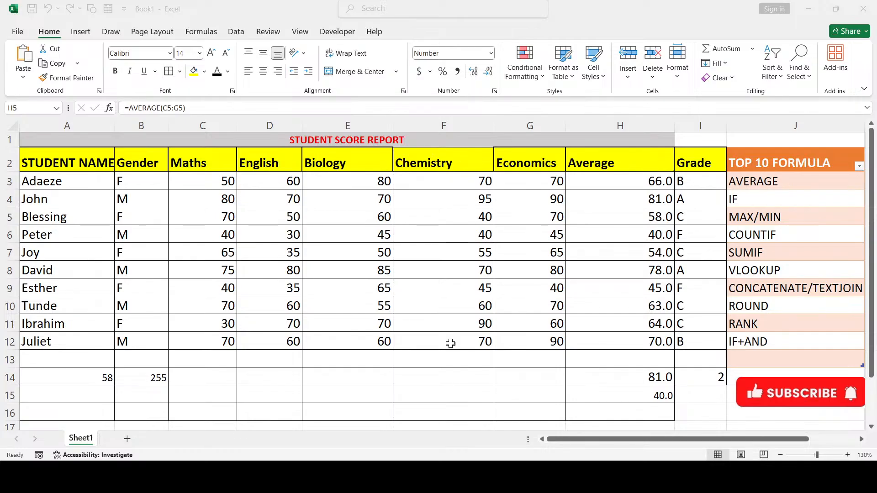
{"action": "left_click", "coordinate": [413, 367]}
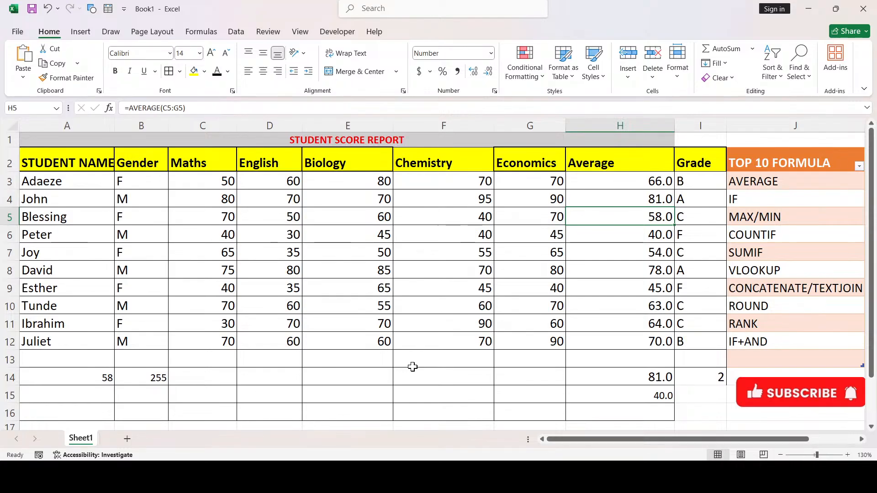
Extend the A14 lookup range to A3:I12 and use column 9 to return grade C
{"action": "left_click", "coordinate": [81, 375]}
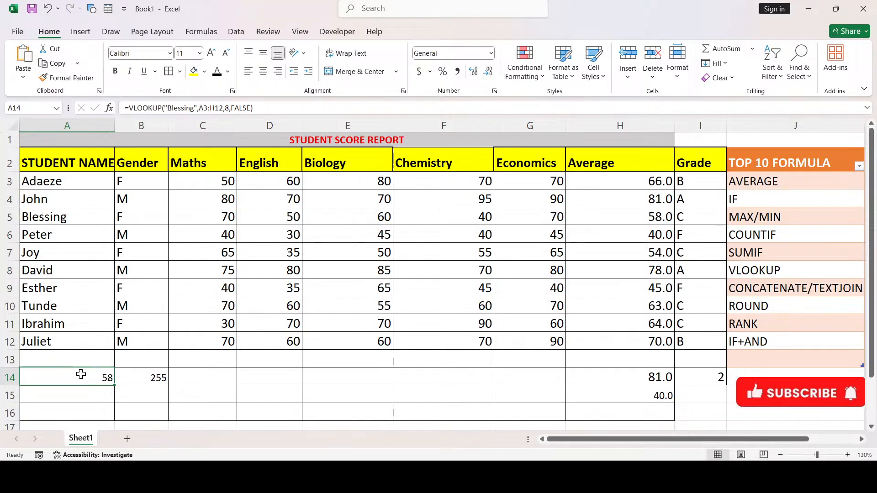
{"action": "left_click", "coordinate": [208, 103]}
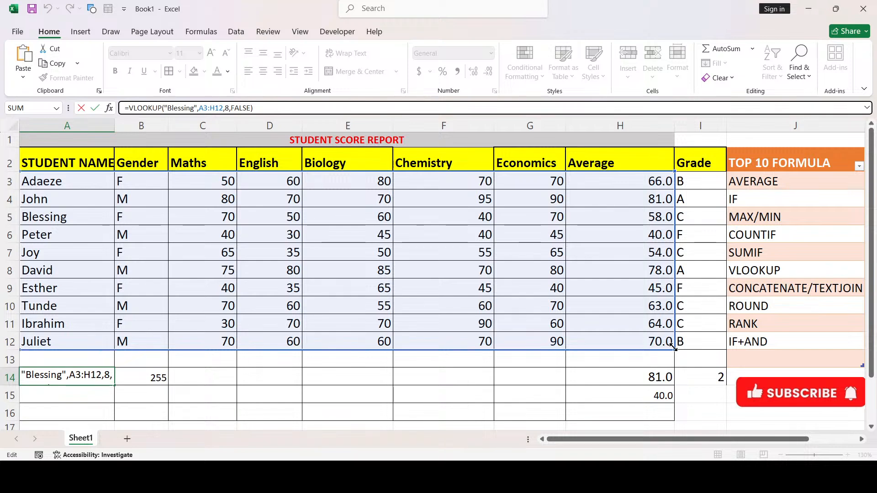
{"action": "left_click_drag", "start_coordinate": [673, 347], "coordinate": [708, 357]}
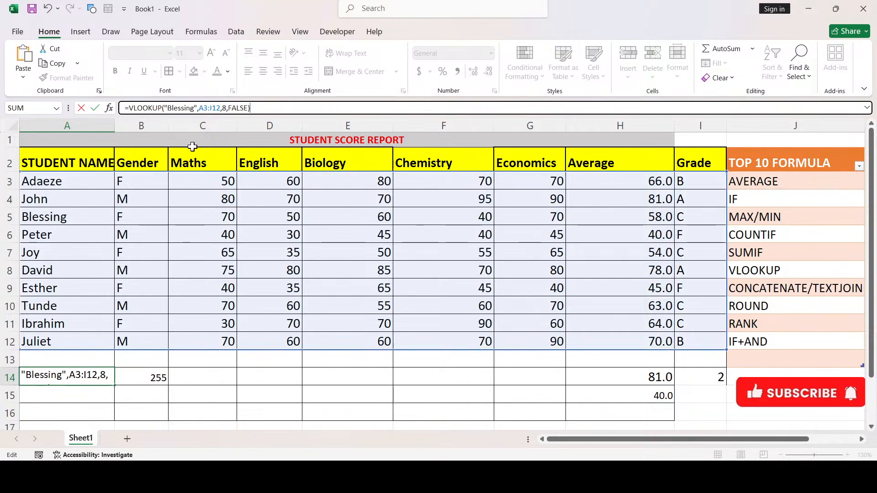
{"action": "left_click", "coordinate": [225, 109]}
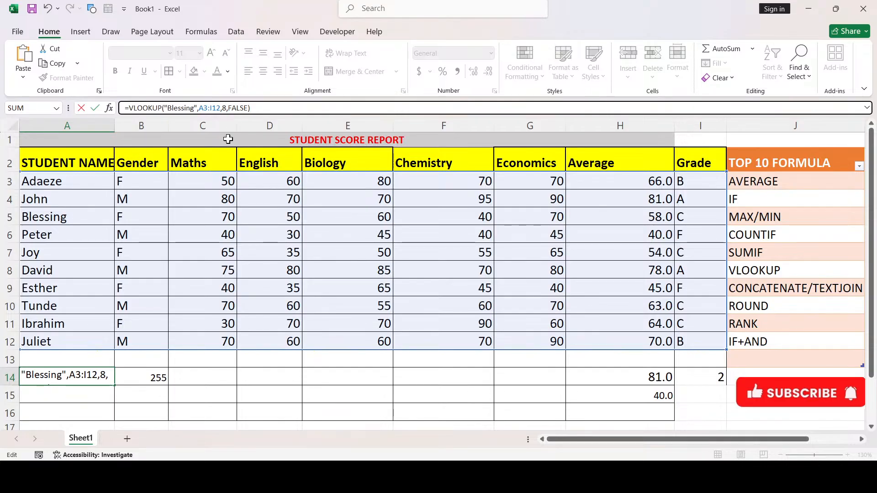
{"action": "key", "text": "Delete"}
{"action": "type", "text": "9"}
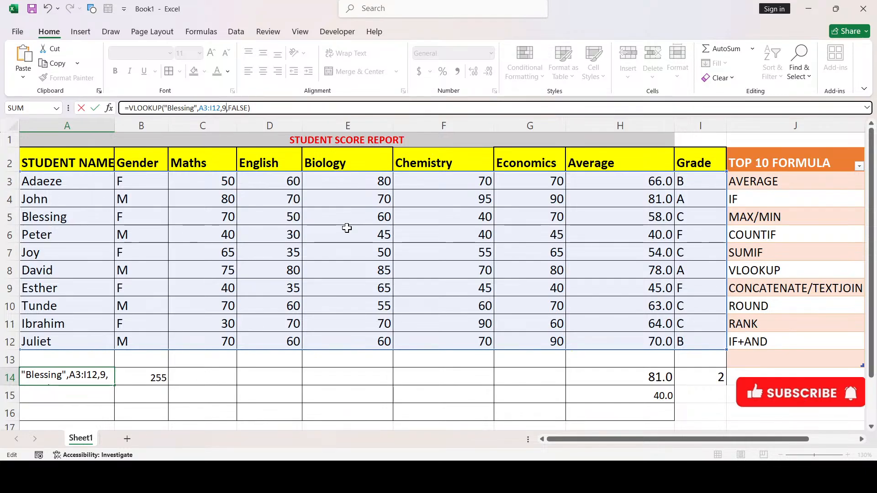
{"action": "key", "text": "Return"}
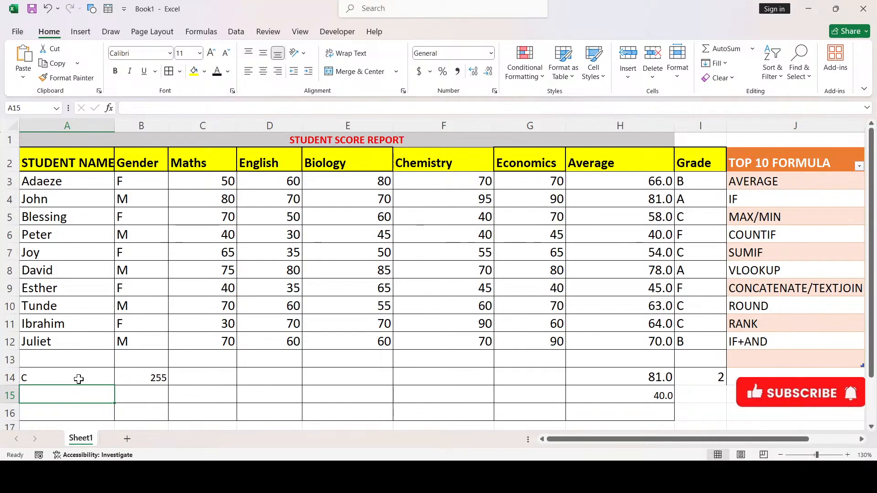
Inspect I5's grade formula and select row 5 to compare Blessing's grade C with A14
{"action": "left_click", "coordinate": [702, 215]}
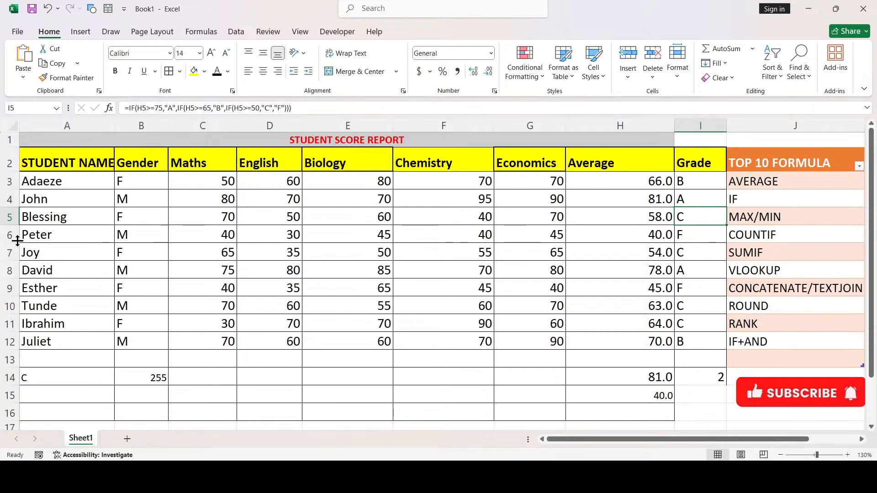
{"action": "left_click", "coordinate": [2, 217]}
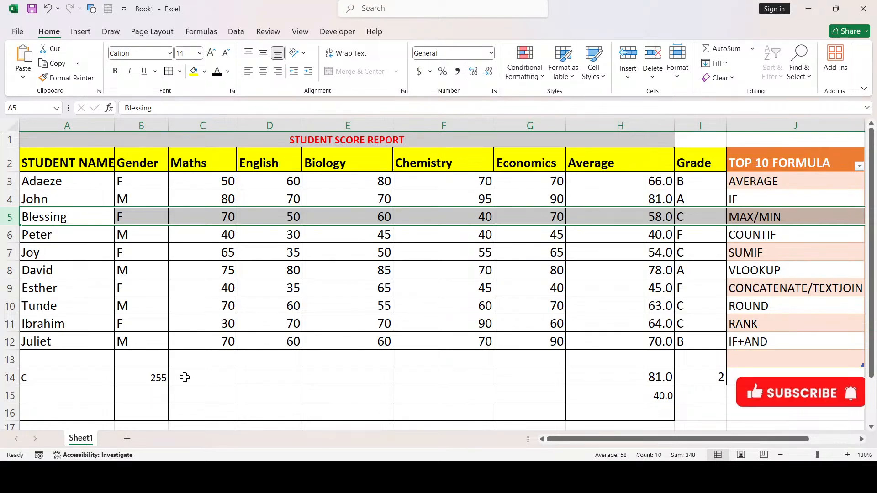
{"action": "left_click", "coordinate": [84, 396]}
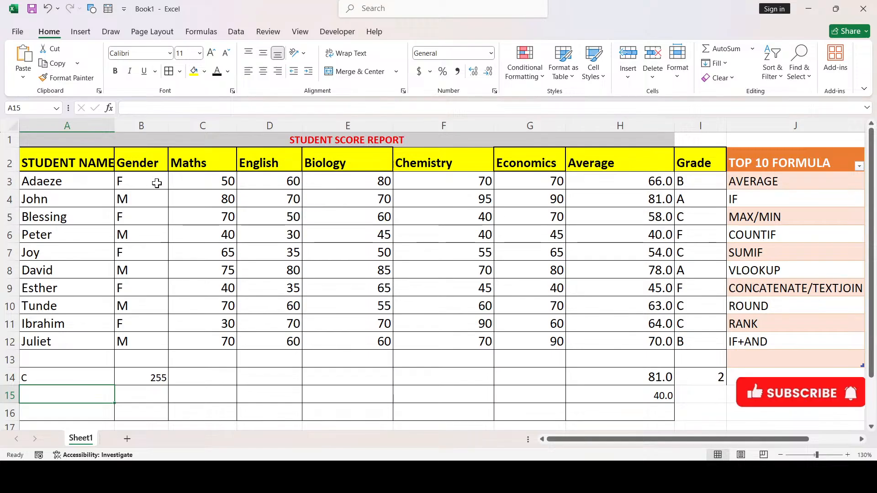
Enter =CONCATENATE(A3,",",H3) in A15 to show Adaeze,66
{"action": "type", "text": "=c"}
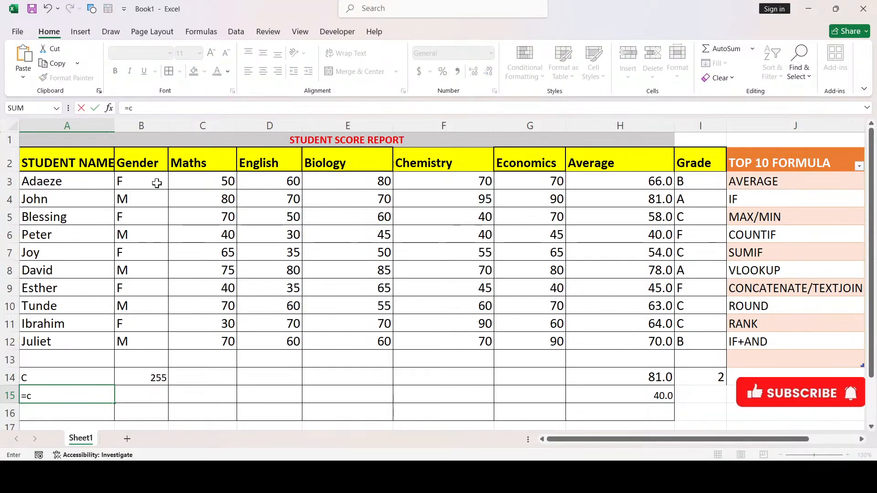
{"action": "type", "text": "on"}
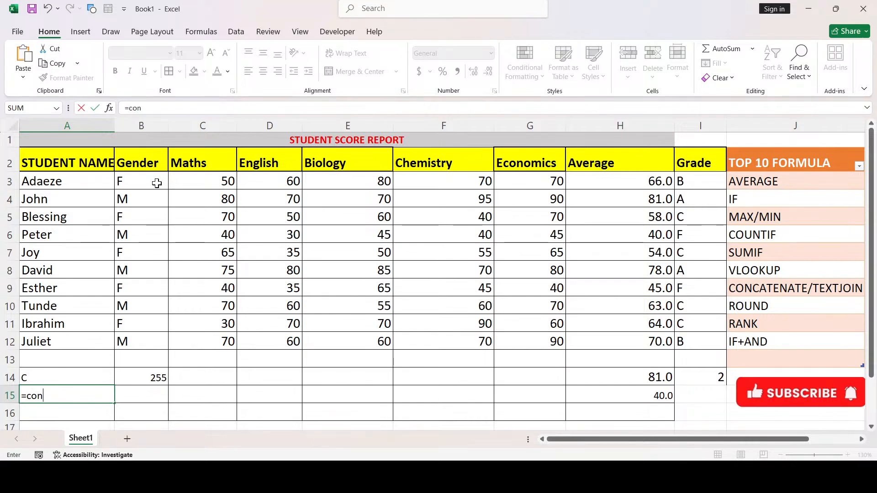
{"action": "key", "text": "Tab"}
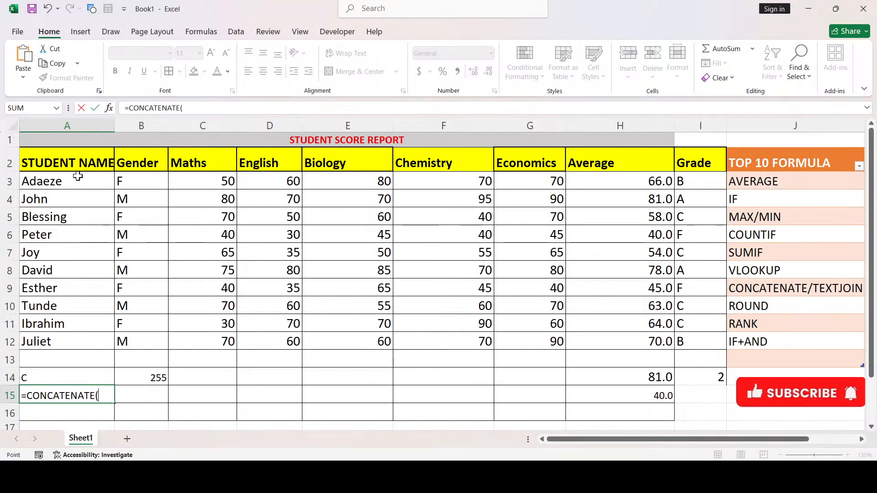
{"action": "left_click", "coordinate": [77, 177]}
{"action": "type", "text": ","}
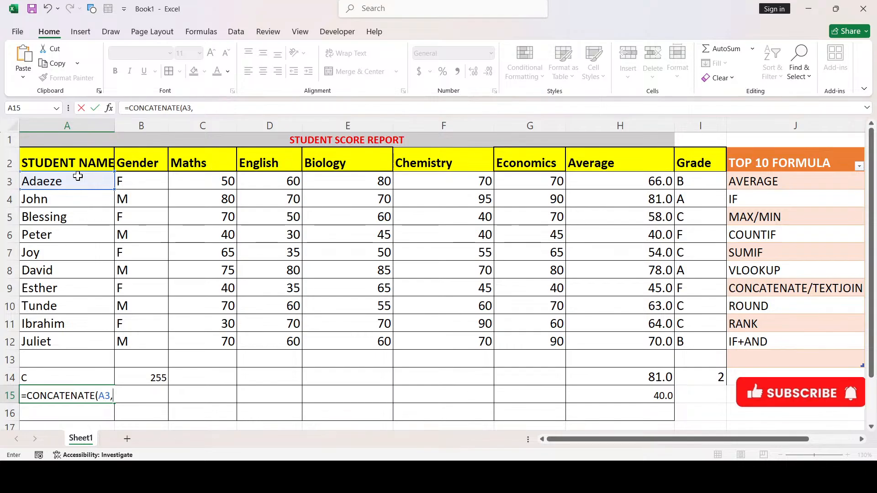
{"action": "type", "text": "\","}
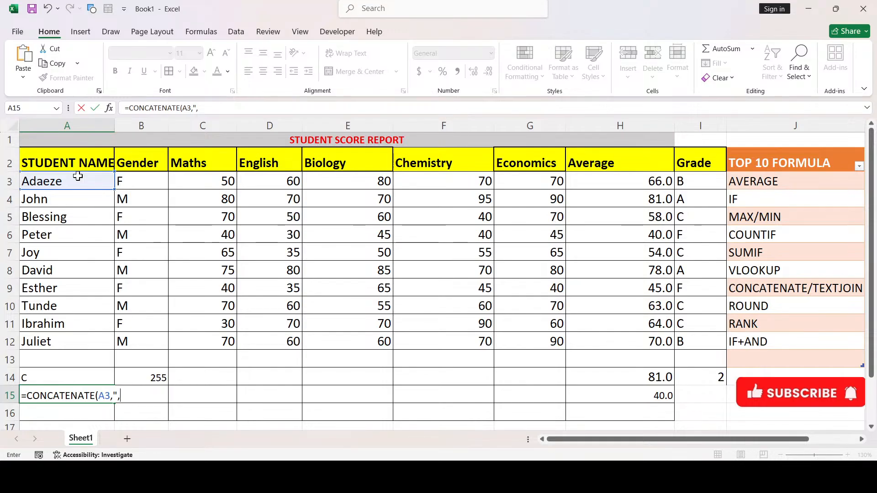
{"action": "type", "text": "\","}
{"action": "left_click", "coordinate": [641, 179]}
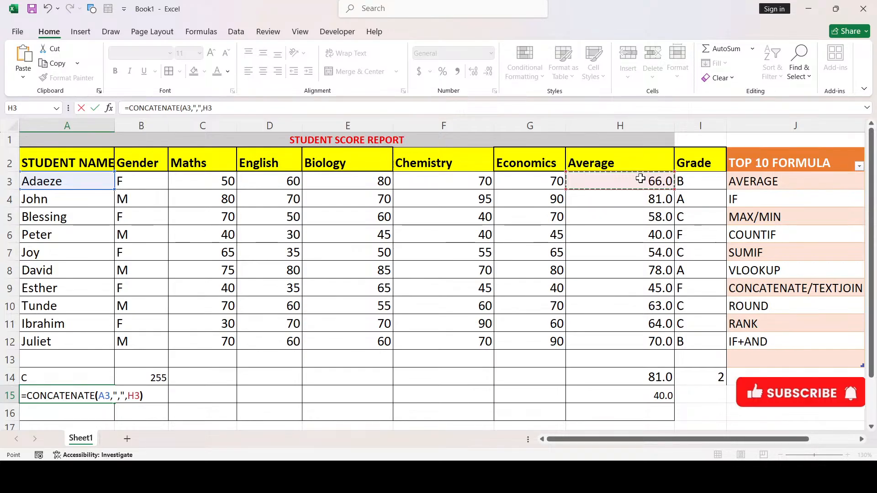
{"action": "type", "text": ")"}
{"action": "key", "text": "Return"}
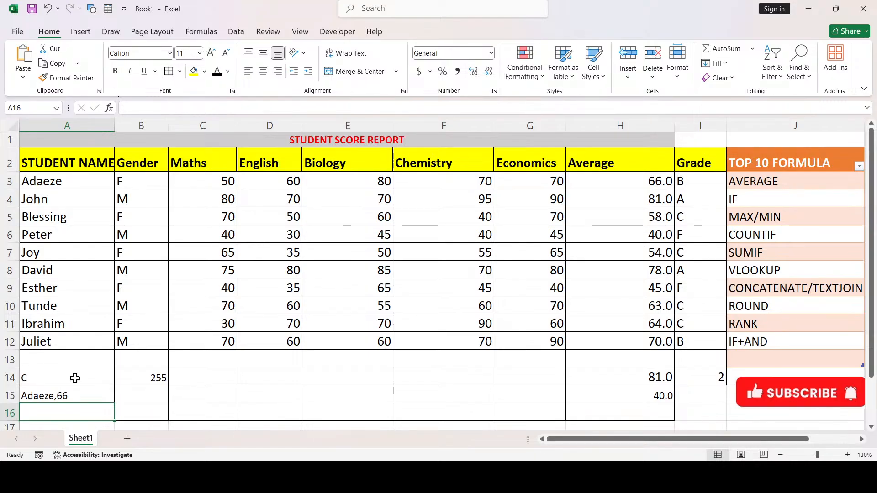
Edit A15's formula to =CONCATENATE(A3,"-",H3) so it displays Adaeze-66
{"action": "key", "text": "Up"}
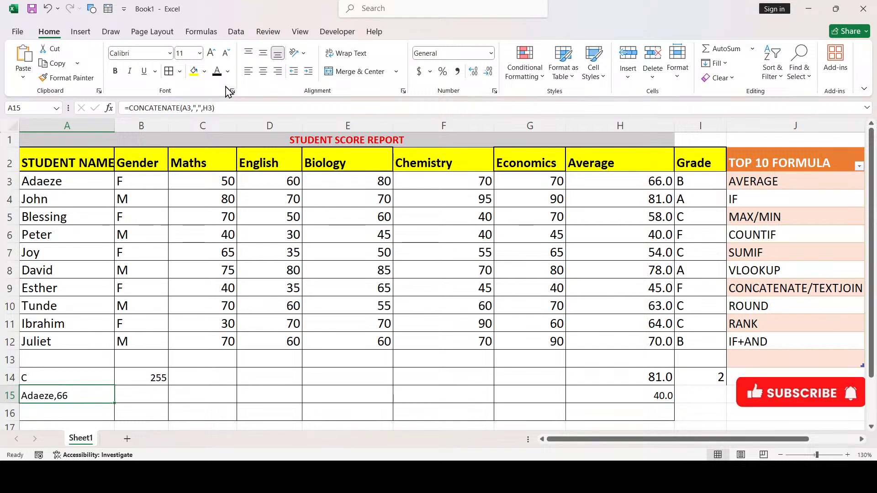
{"action": "left_click", "coordinate": [197, 108]}
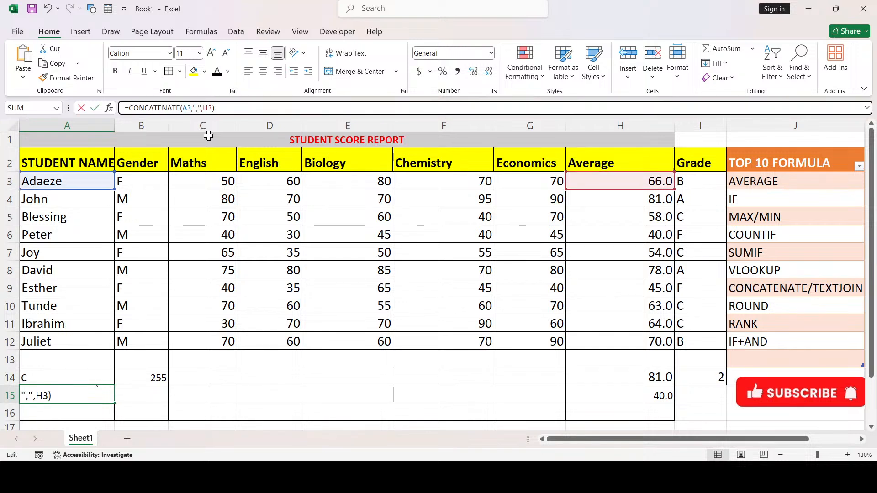
{"action": "key", "text": "BackSpace"}
{"action": "type", "text": "-"}
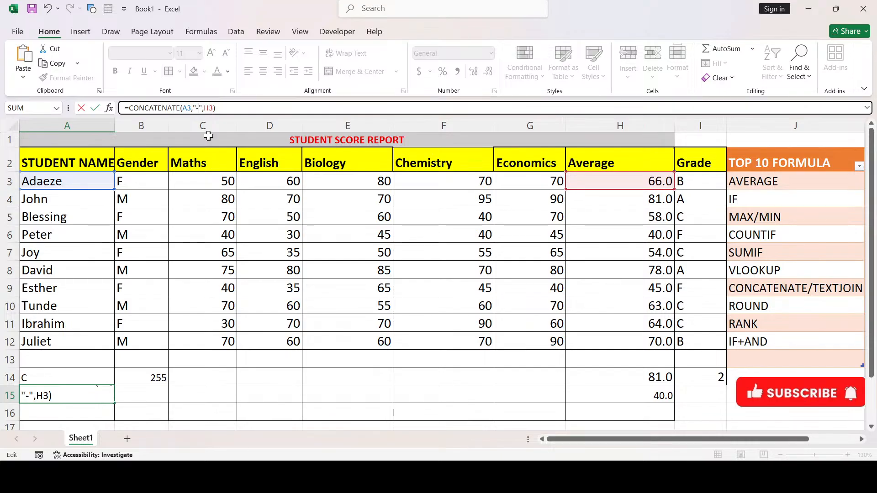
{"action": "key", "text": "Return"}
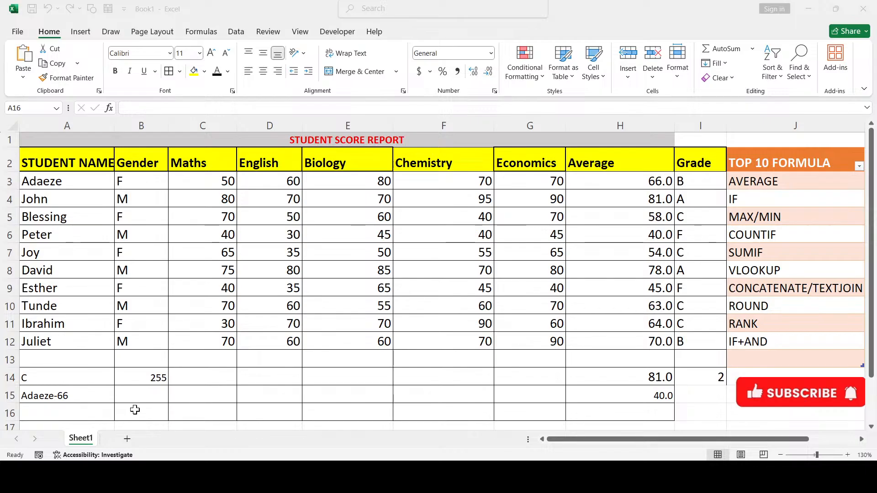
Start a TEXTJOIN formula in B15 using the =tex autocomplete
{"action": "left_click", "coordinate": [126, 398]}
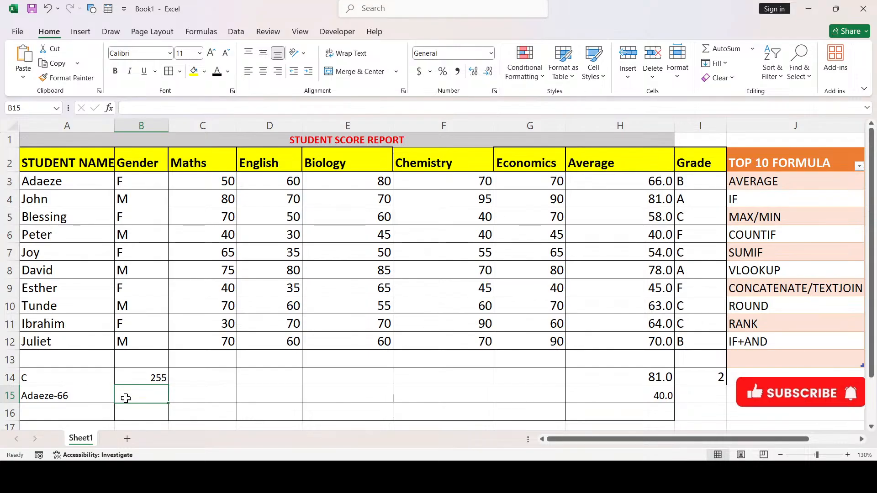
{"action": "type", "text": "="}
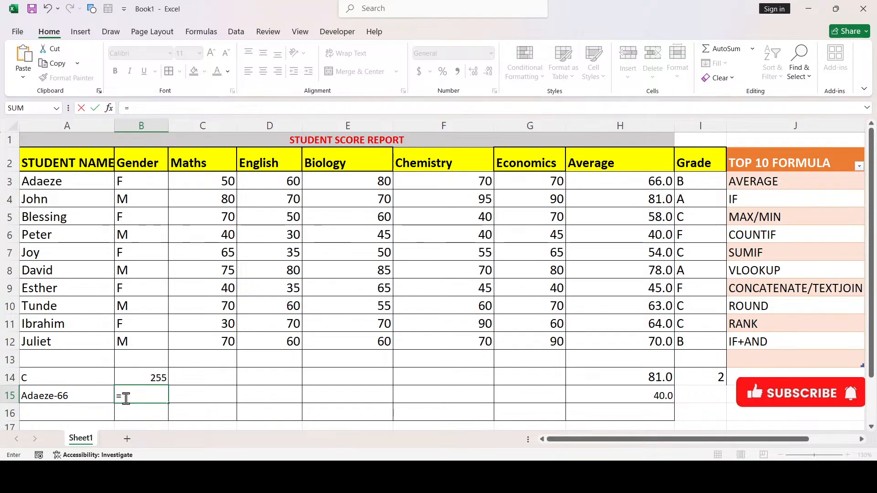
{"action": "type", "text": "tex"}
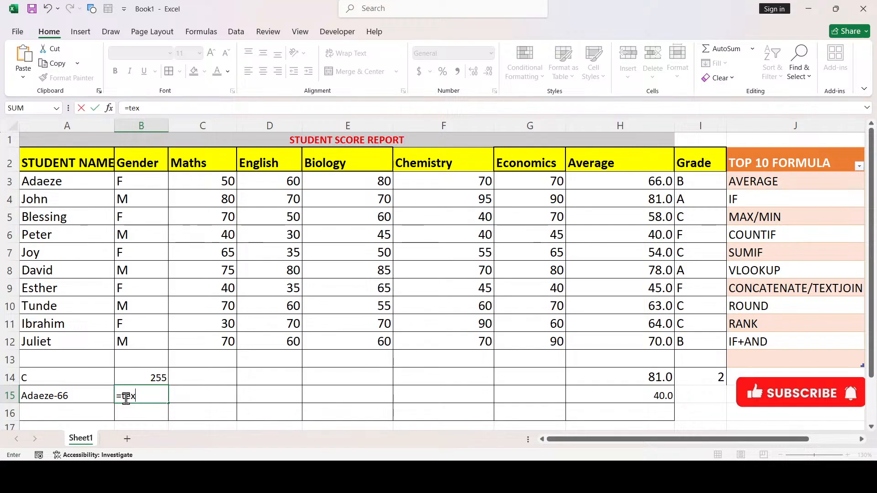
{"action": "key", "text": "Tab"}
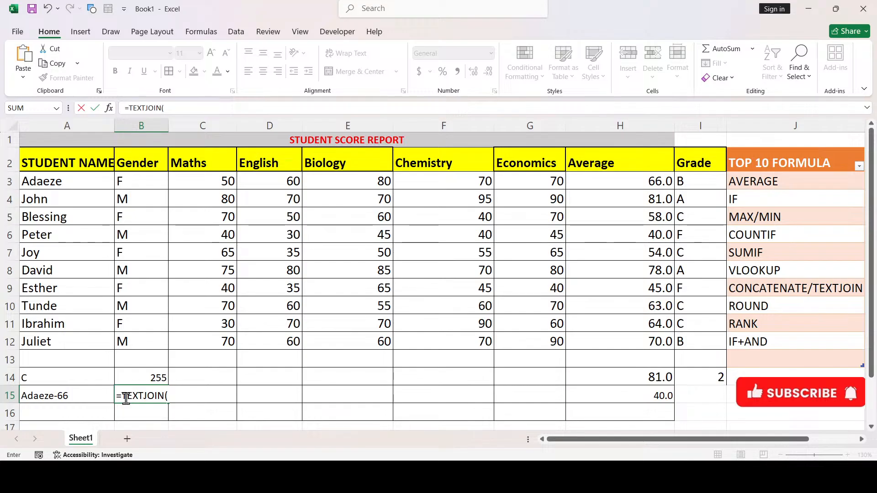
Complete =TEXTJOIN("-",TRUE,A3,H3) in B15 so it shows Adaeze-66
{"action": "type", "text": "\"-"}
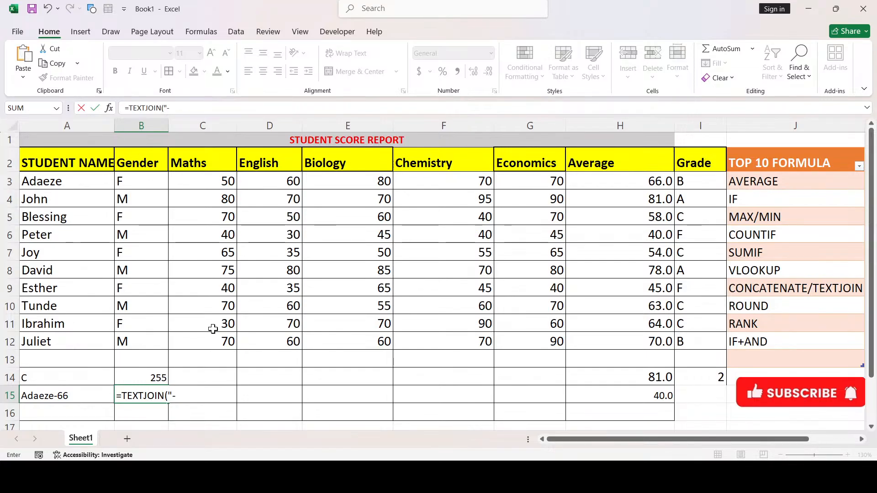
{"action": "type", "text": "\","}
{"action": "type", "text": "TRUE"}
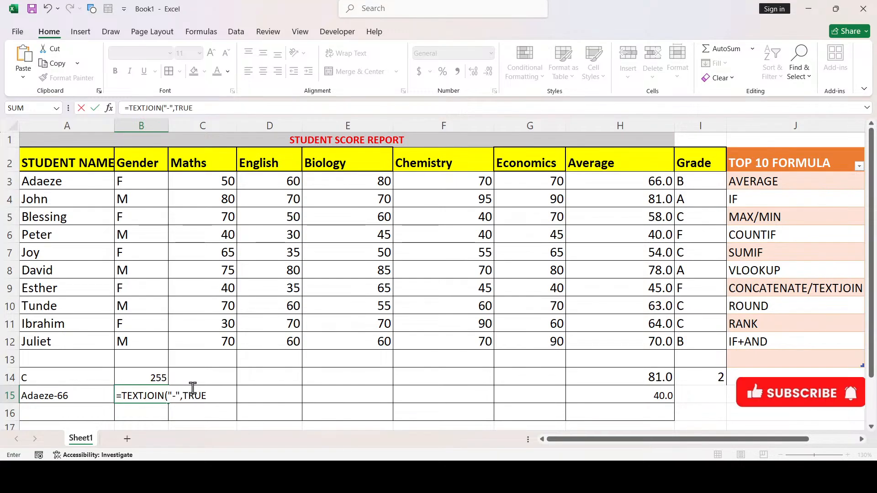
{"action": "type", "text": ","}
{"action": "left_click", "coordinate": [68, 181]}
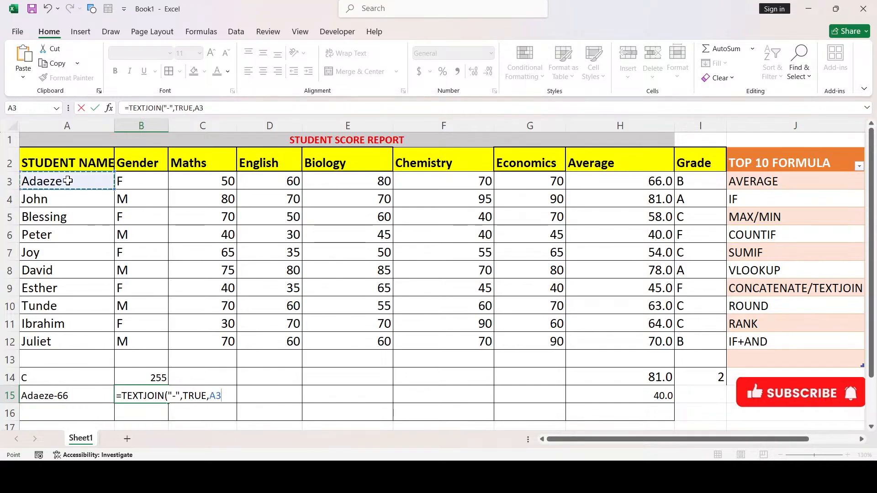
{"action": "type", "text": ","}
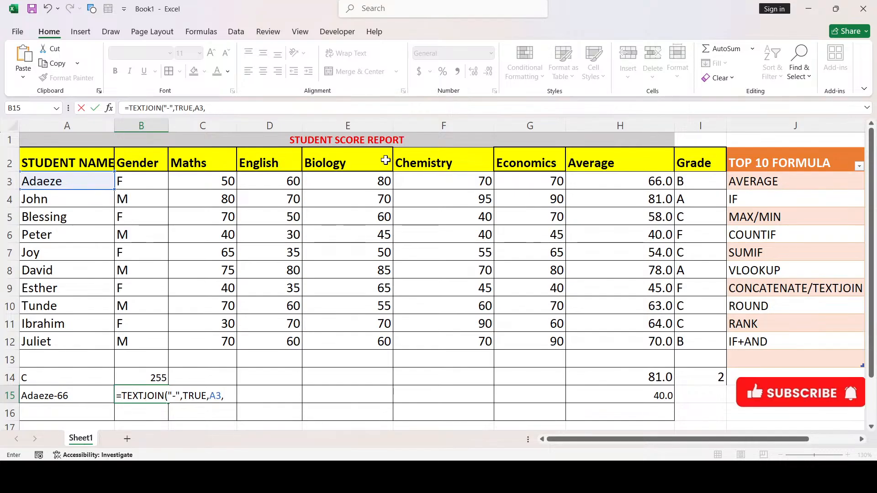
{"action": "left_click", "coordinate": [634, 179]}
{"action": "type", "text": ")"}
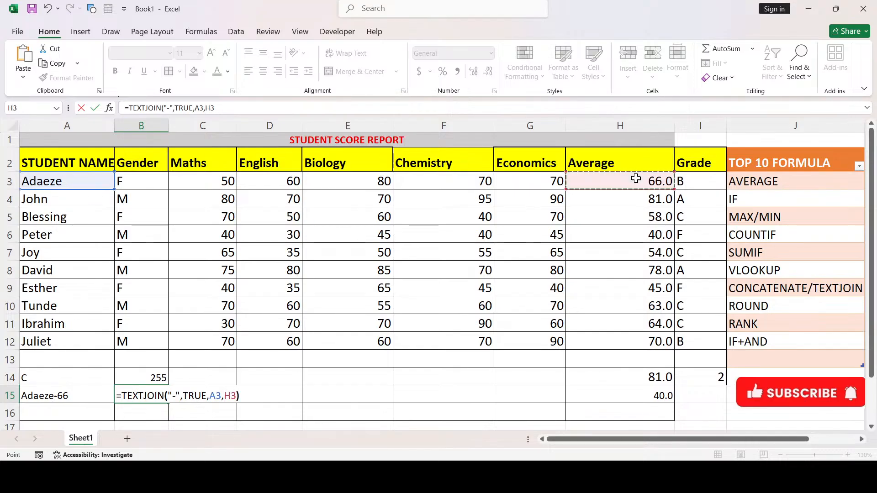
{"action": "key", "text": "Return"}
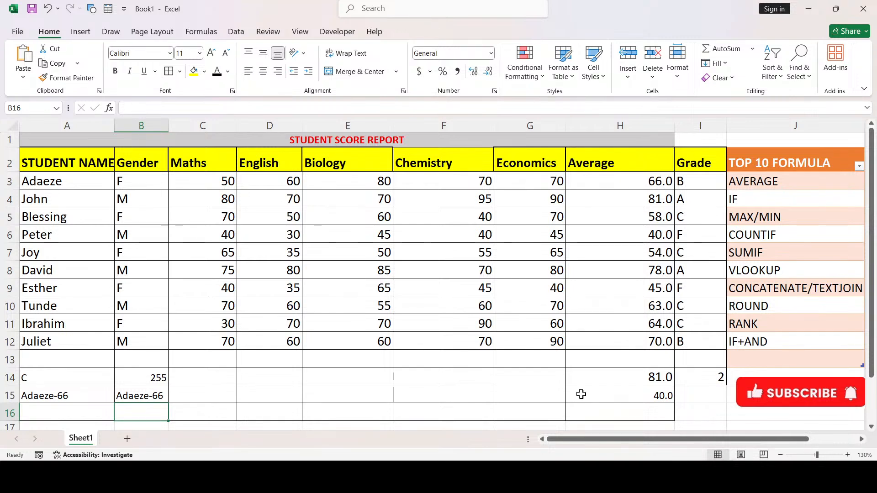
{"action": "left_click", "coordinate": [164, 397]}
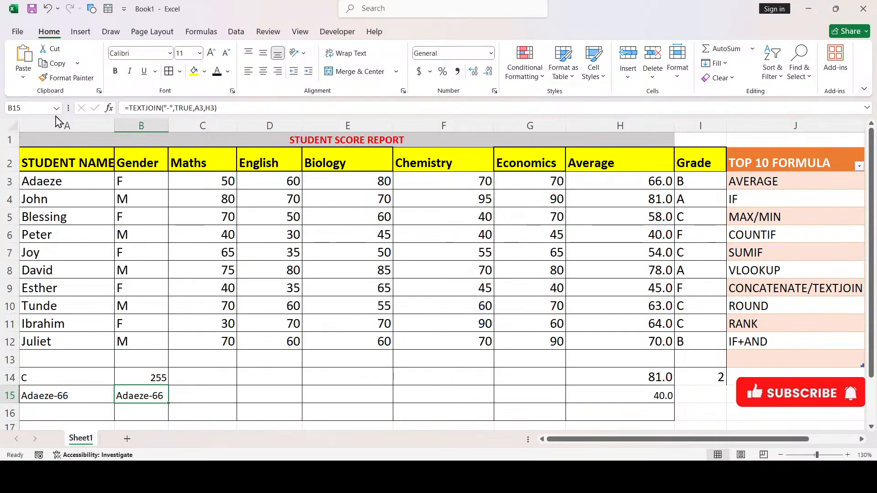
Put B15's =TEXTJOIN("-",TRUE,A3,H3) formula into edit mode
{"action": "double_click", "coordinate": [162, 394]}
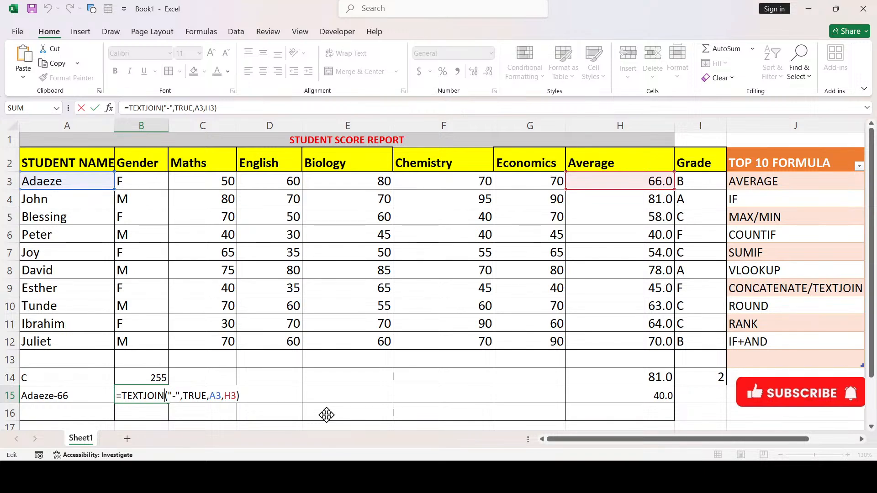
Switch B15's TEXTJOIN delimiter from "-" to "," so it shows Adaeze,66
{"action": "left_click", "coordinate": [180, 400]}
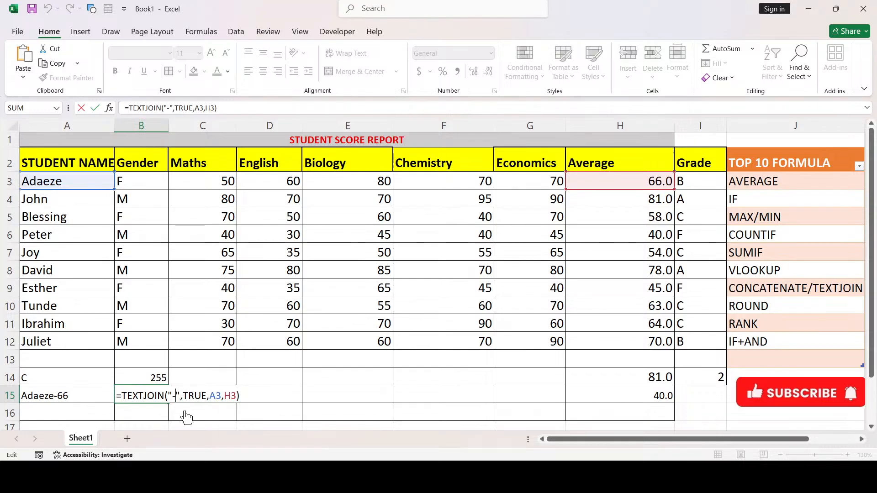
{"action": "key", "text": "BackSpace"}
{"action": "type", "text": ","}
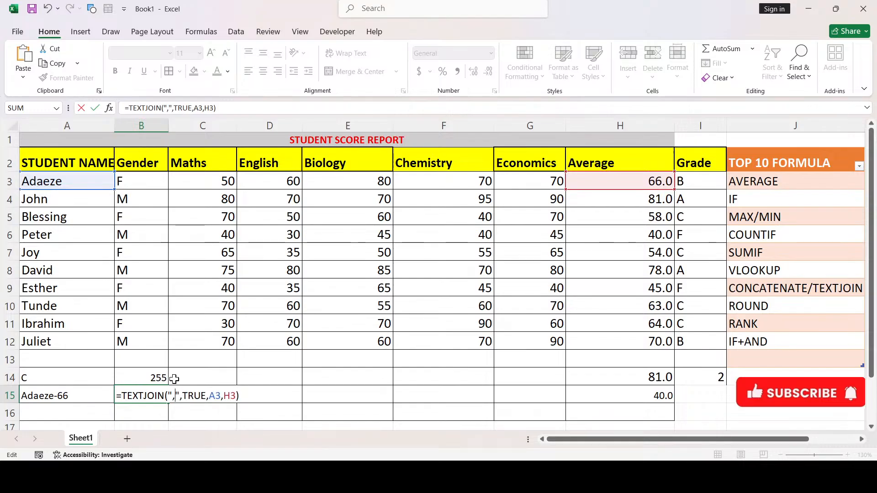
{"action": "key", "text": "Return"}
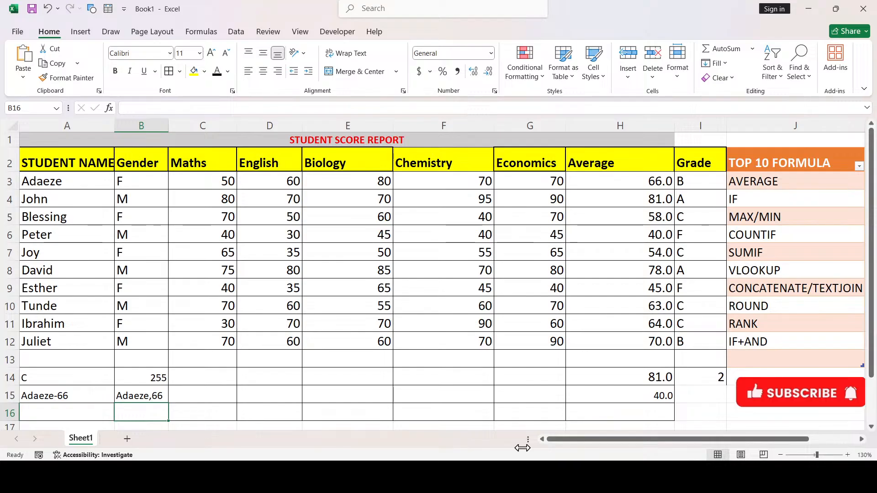
{"action": "left_click", "coordinate": [523, 475]}
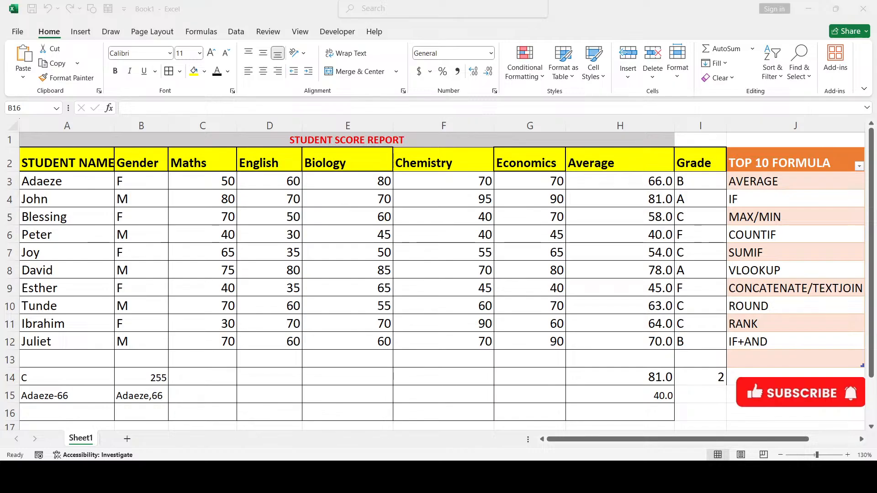
{"action": "left_click", "coordinate": [613, 420]}
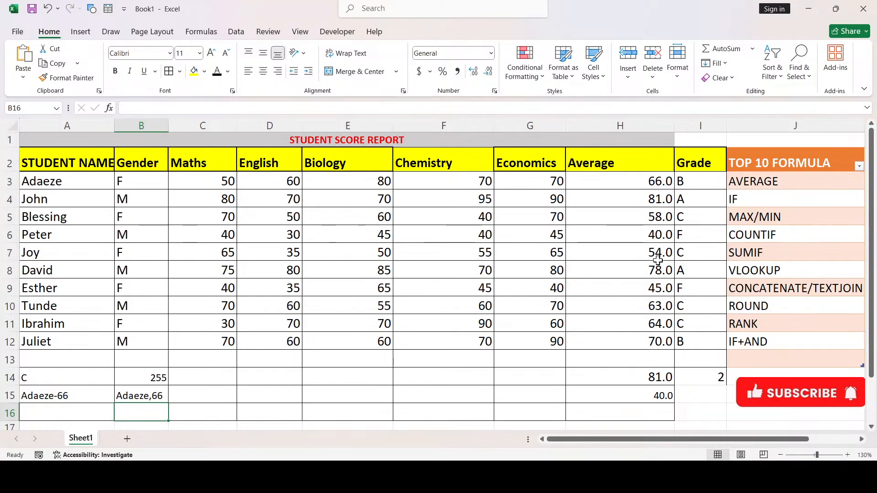
{"action": "left_click", "coordinate": [484, 234]}
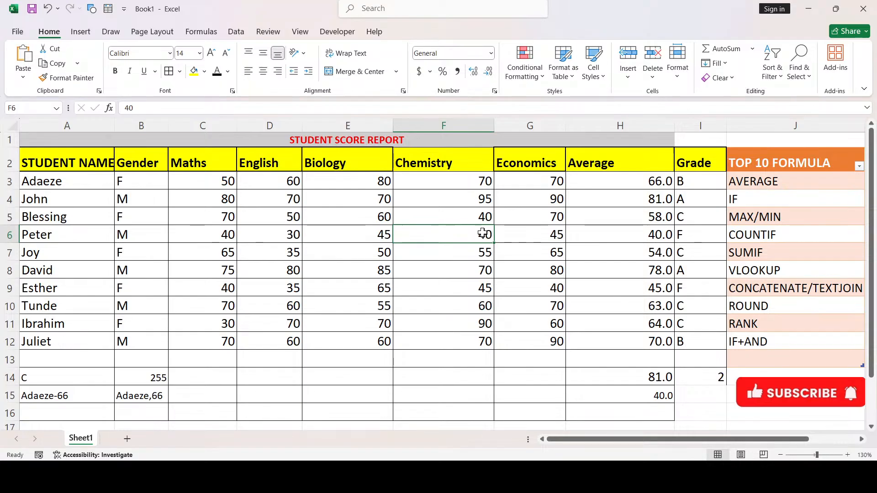
Change Tunde's Chemistry score in F10 to 64 so his average becomes 63.8
{"action": "left_click", "coordinate": [475, 303]}
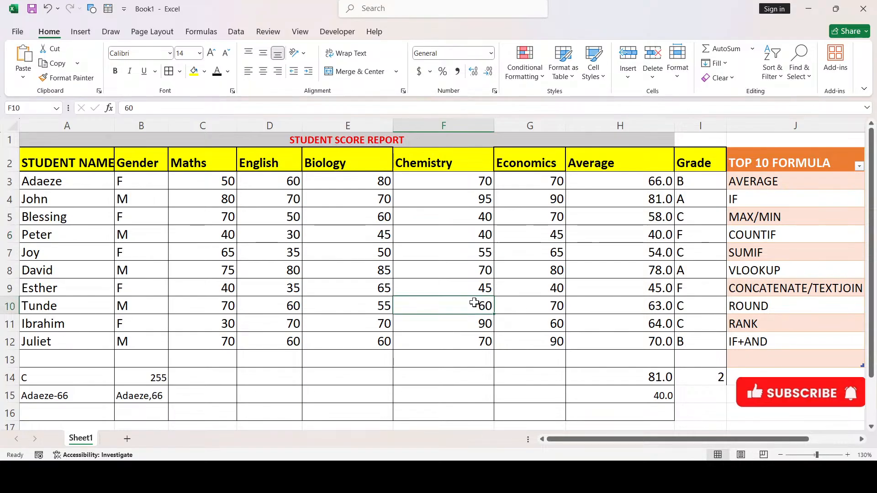
{"action": "type", "text": "64"}
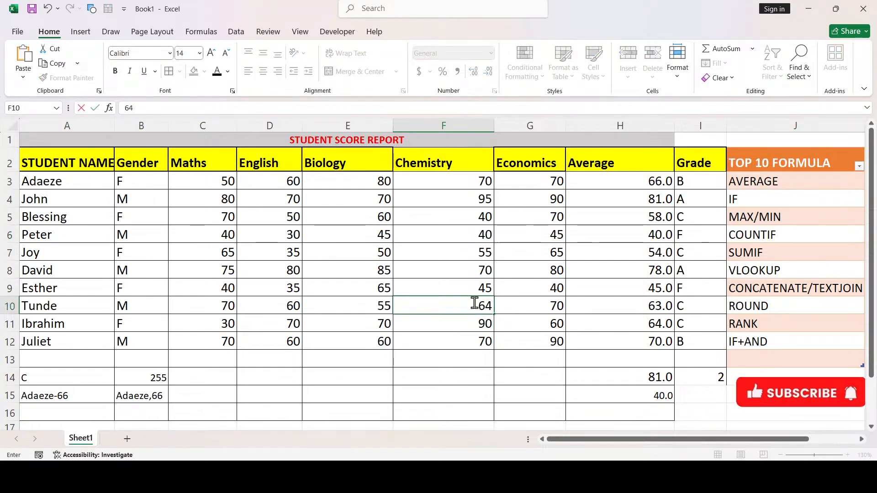
{"action": "left_click", "coordinate": [468, 353]}
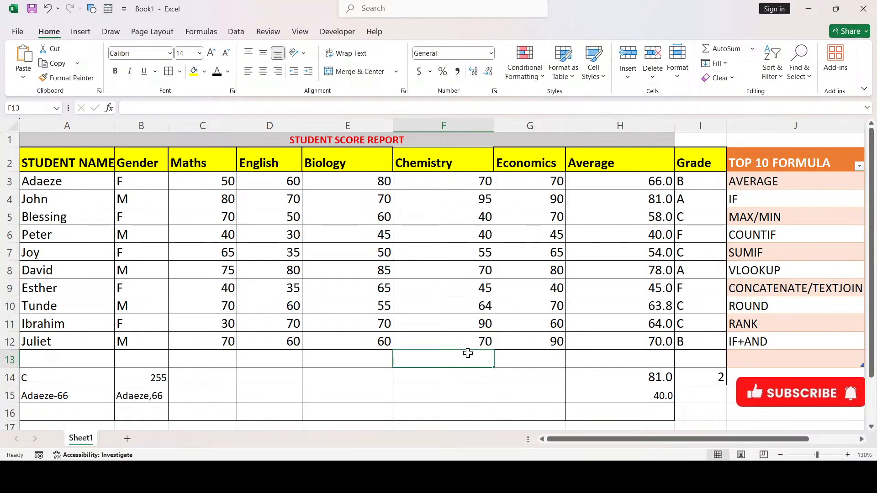
{"action": "left_click", "coordinate": [249, 380]}
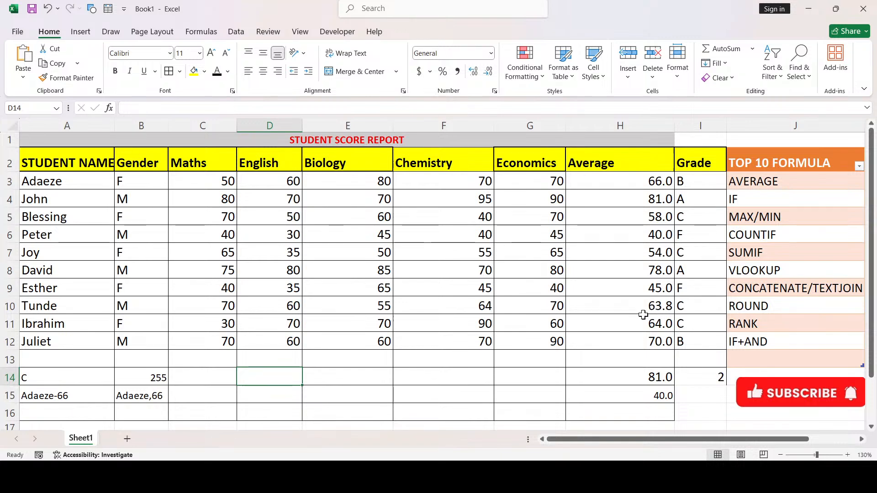
Enter =ROUND(H10,0) in D14 to round Tunde's average to 64.0
{"action": "type", "text": "="}
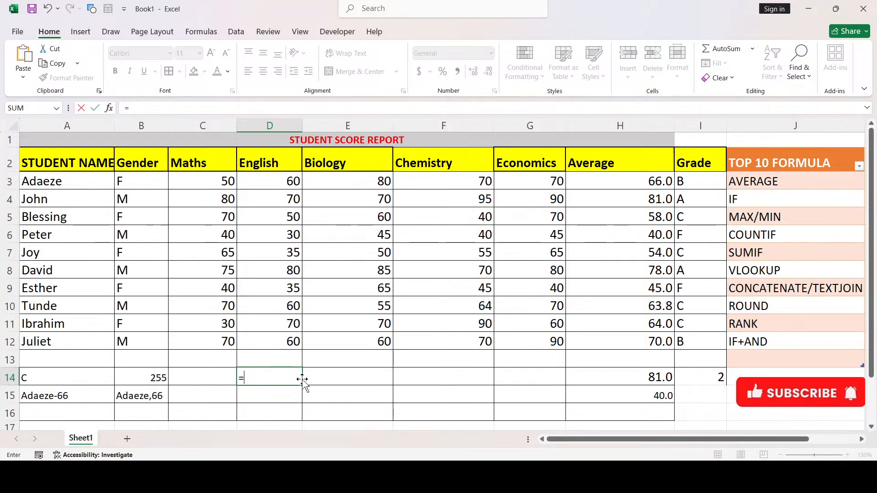
{"action": "type", "text": "rou"}
{"action": "key", "text": "Tab"}
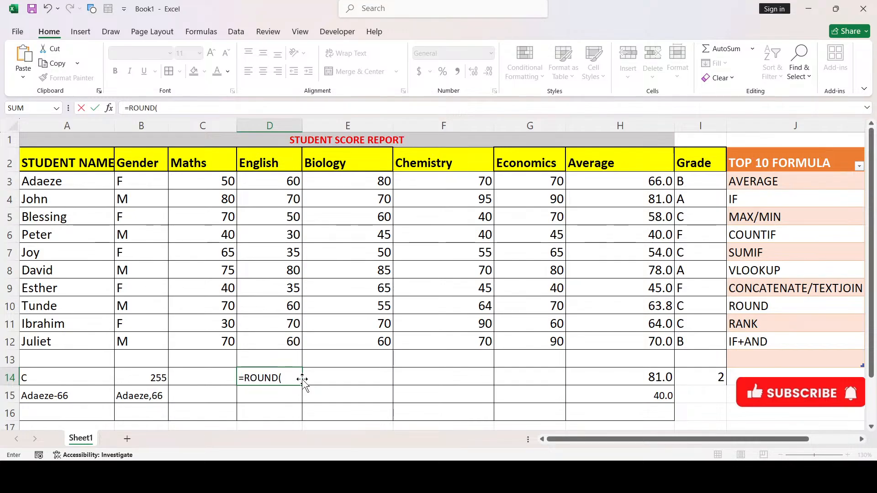
{"action": "left_click", "coordinate": [642, 308]}
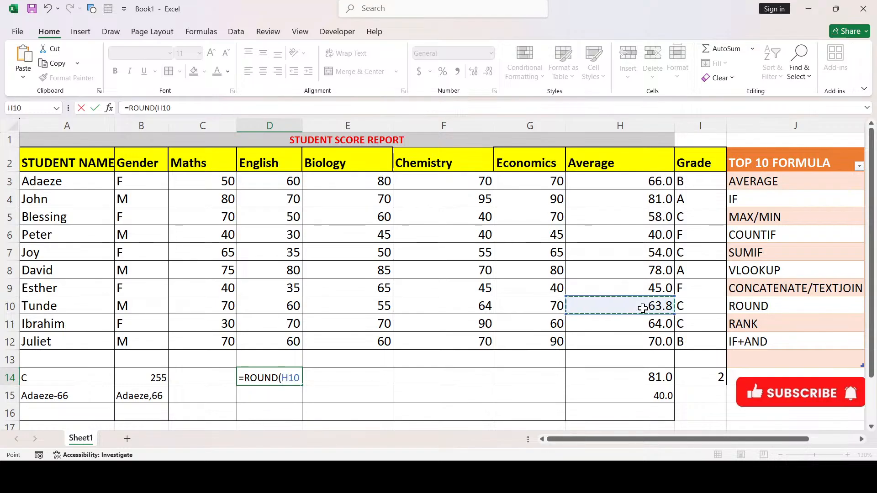
{"action": "type", "text": ",0)"}
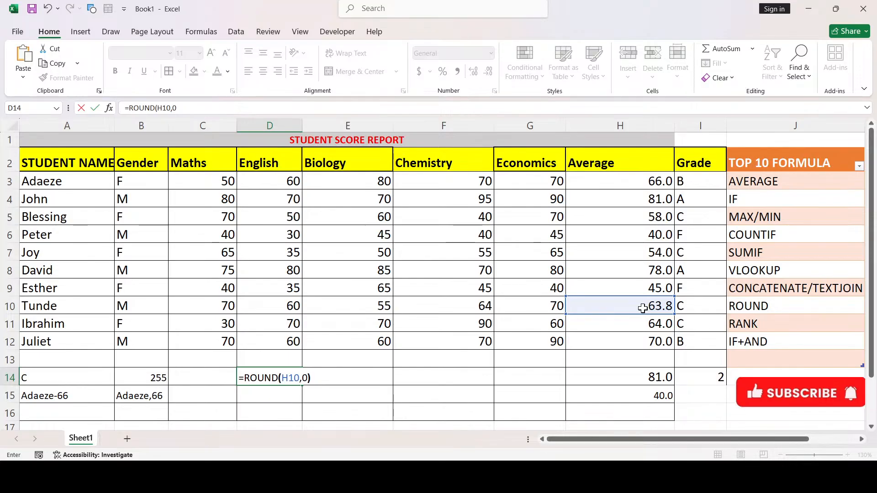
{"action": "key", "text": "Return"}
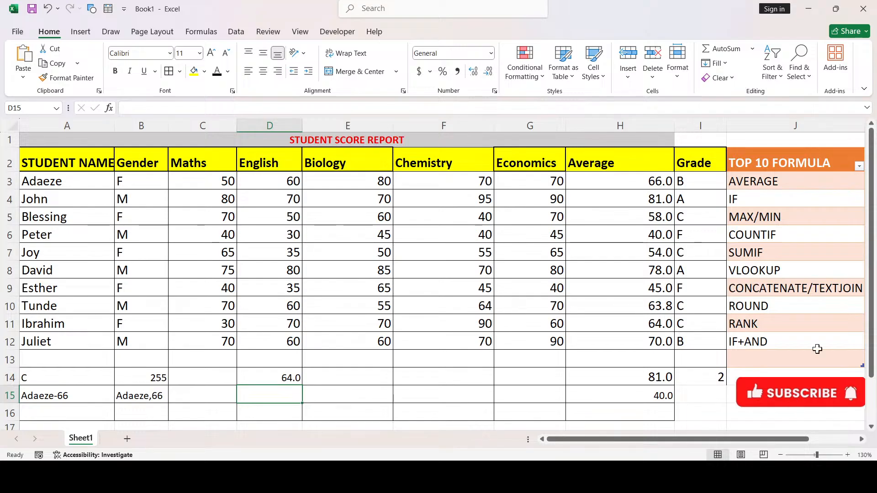
Insert two blank columns at column J, right of the Grade column
{"action": "left_click", "coordinate": [767, 126]}
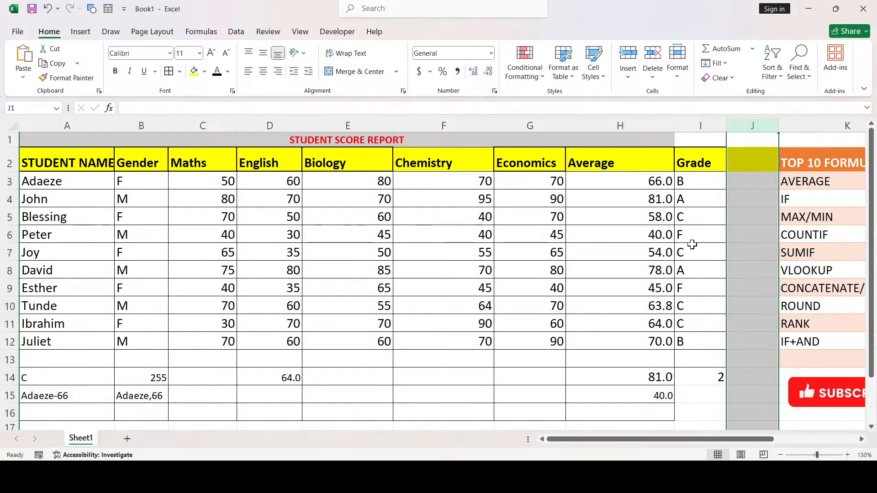
{"action": "key", "text": "ctrl+shift+plus"}
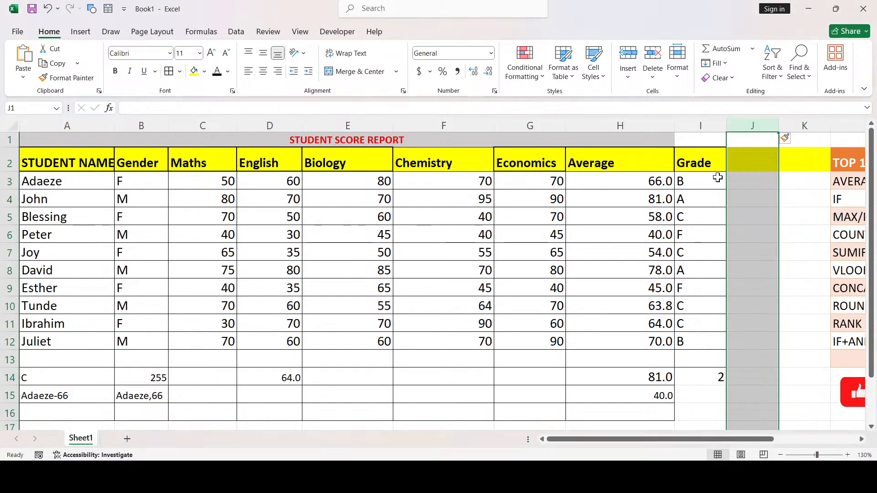
Enter =RANK(H3,$H$3:$H$12,0) in J3 to rank the first student's average
{"action": "left_click", "coordinate": [746, 180]}
{"action": "type", "text": "="}
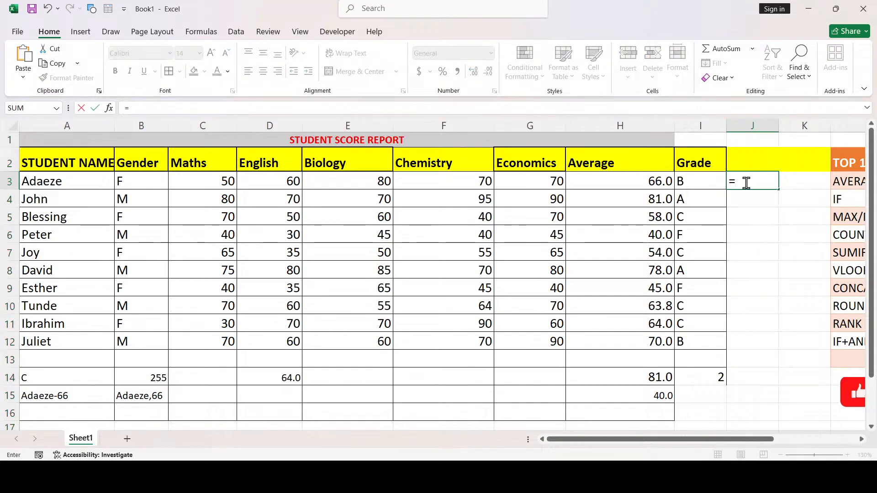
{"action": "type", "text": "rank"}
{"action": "key", "text": "Tab"}
{"action": "left_click", "coordinate": [693, 181]}
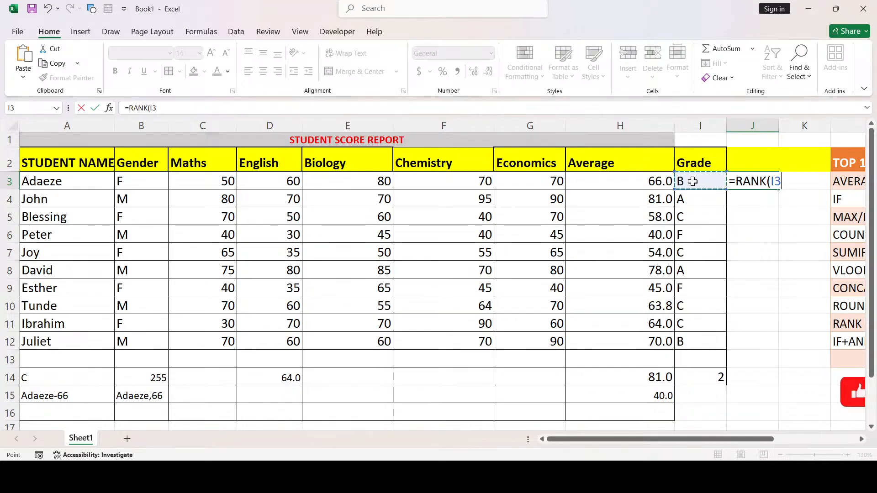
{"action": "left_click", "coordinate": [643, 182]}
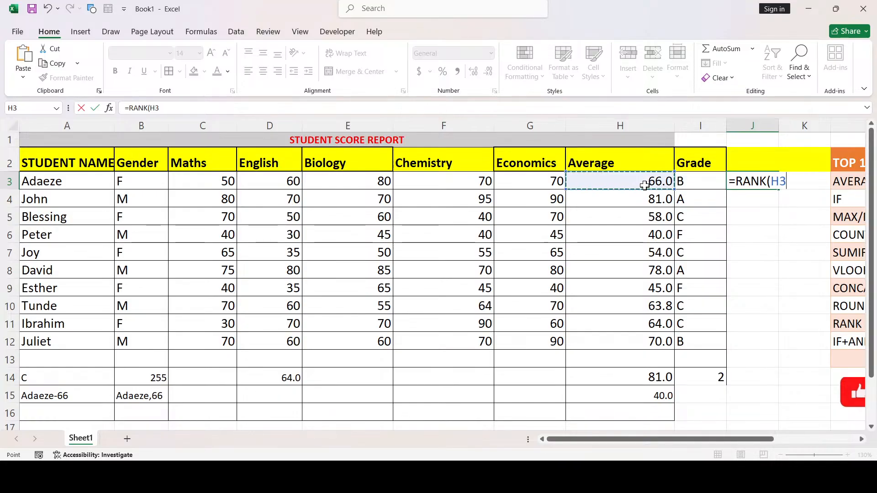
{"action": "type", "text": ","}
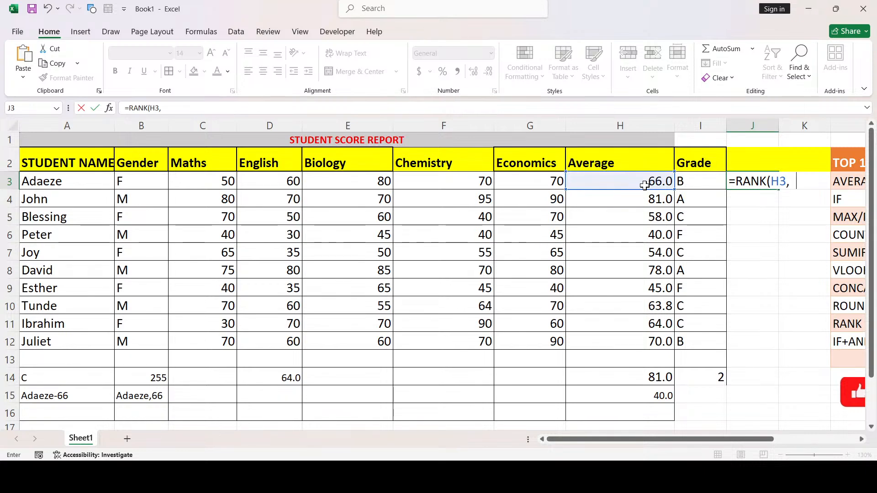
{"action": "type", "text": "$"}
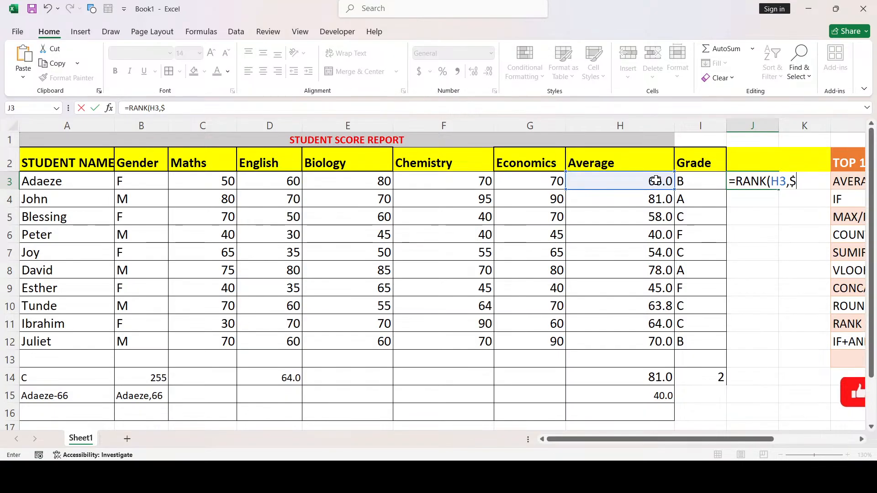
{"action": "type", "text": "H$"}
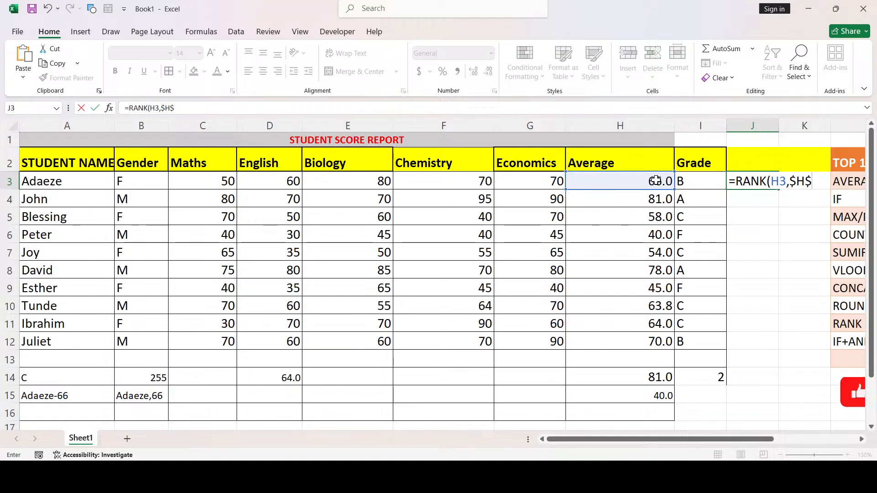
{"action": "type", "text": "3"}
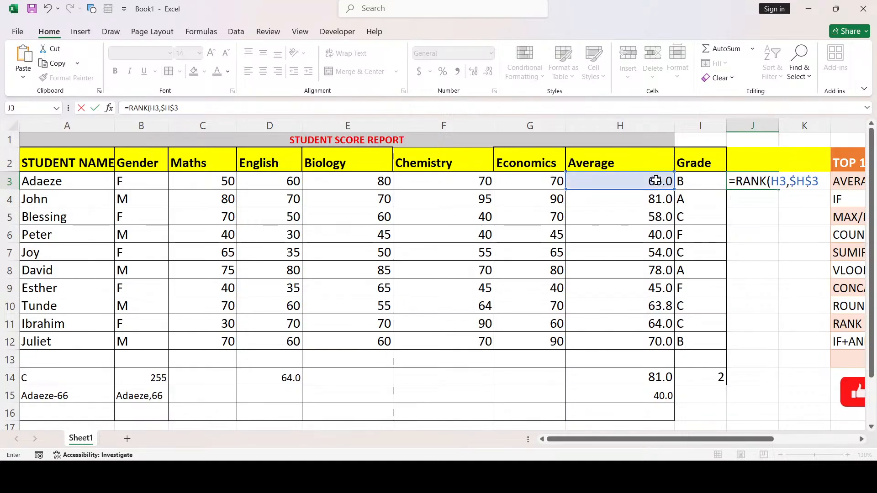
{"action": "type", "text": ":"}
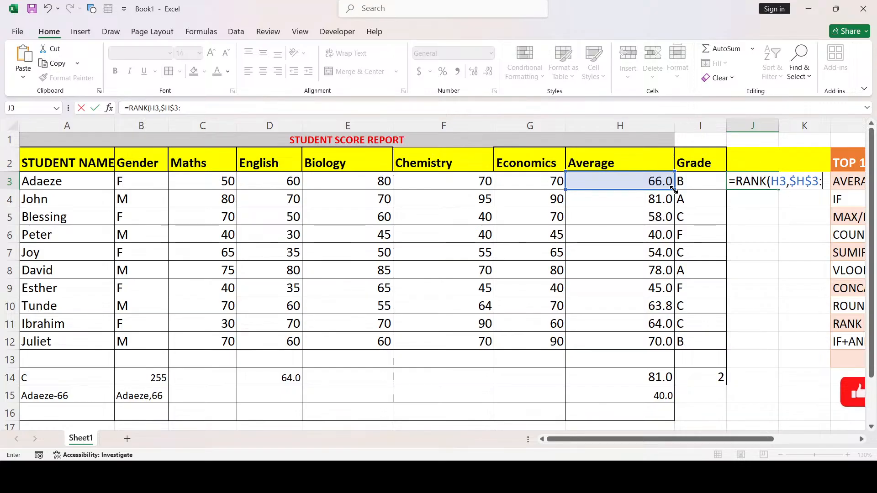
{"action": "type", "text": "$"}
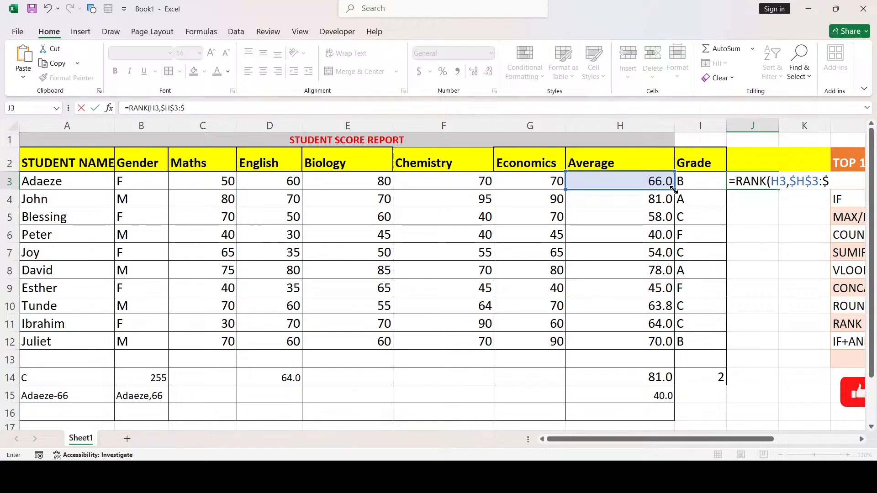
{"action": "type", "text": "H$11"}
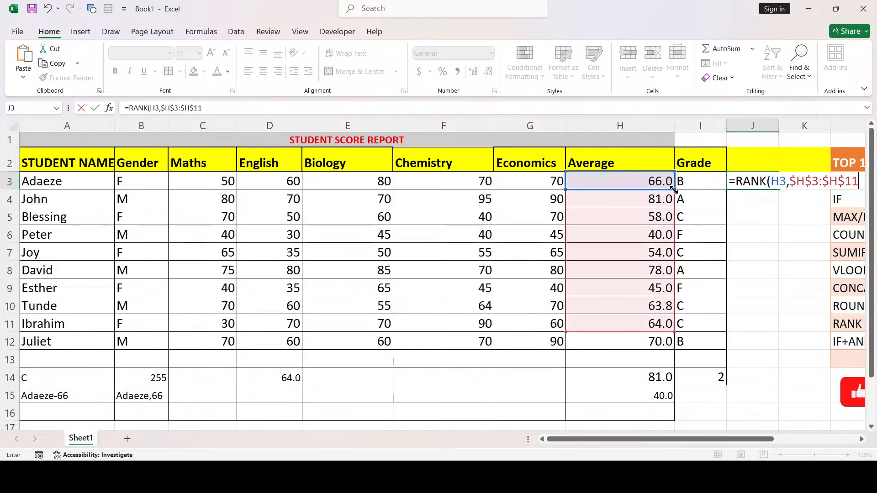
{"action": "key", "text": "BackSpace"}
{"action": "type", "text": "2"}
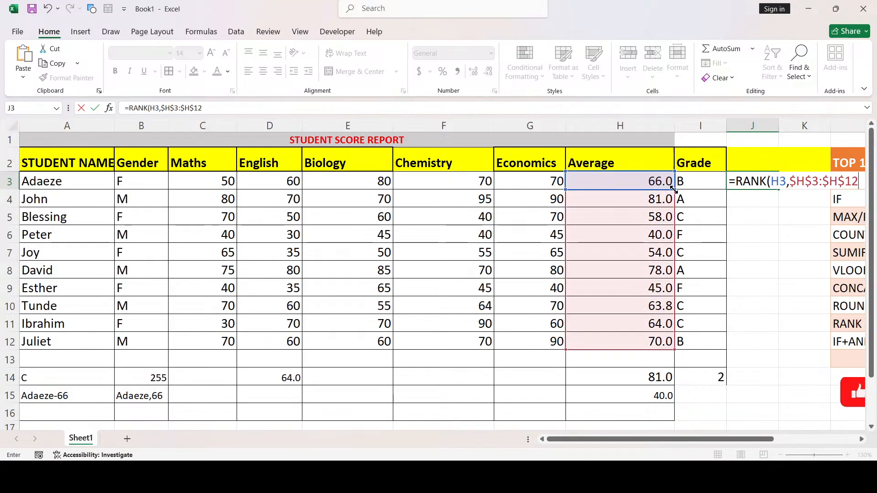
{"action": "type", "text": ","}
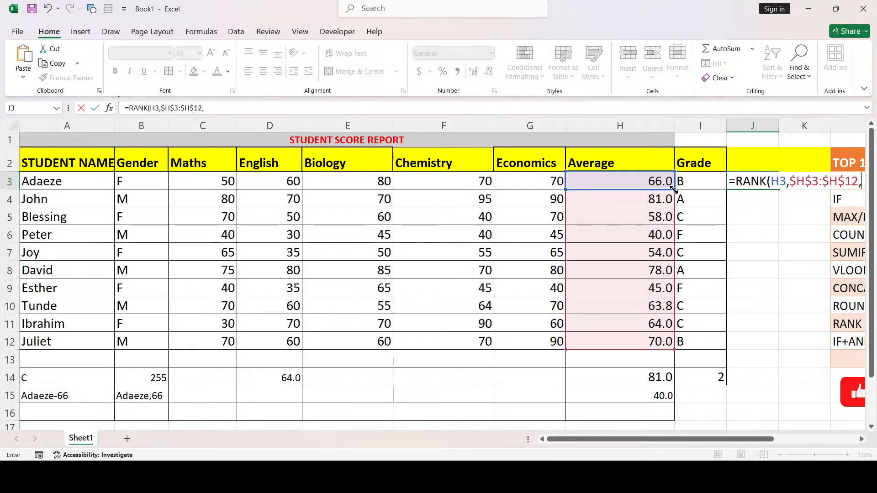
{"action": "type", "text": "0"}
{"action": "key", "text": "Return"}
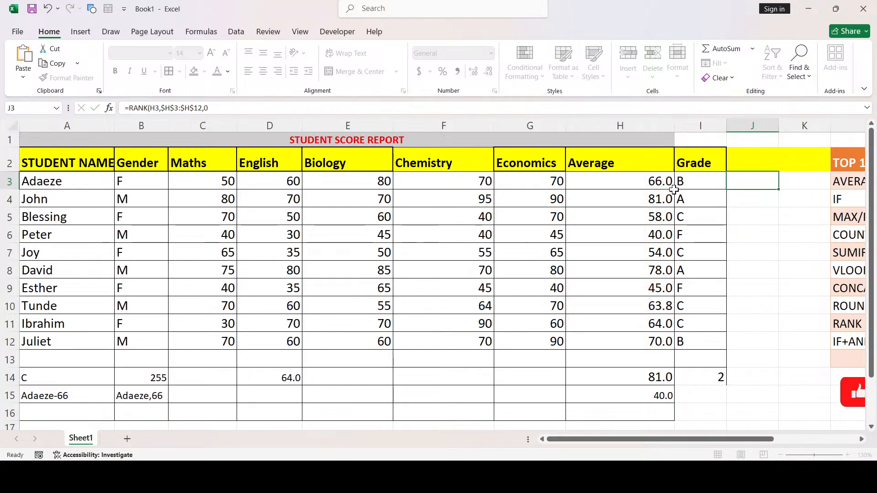
Fill the RANK formula down J3:J12 and delete the #N/A copy in J13
{"action": "left_click", "coordinate": [757, 182]}
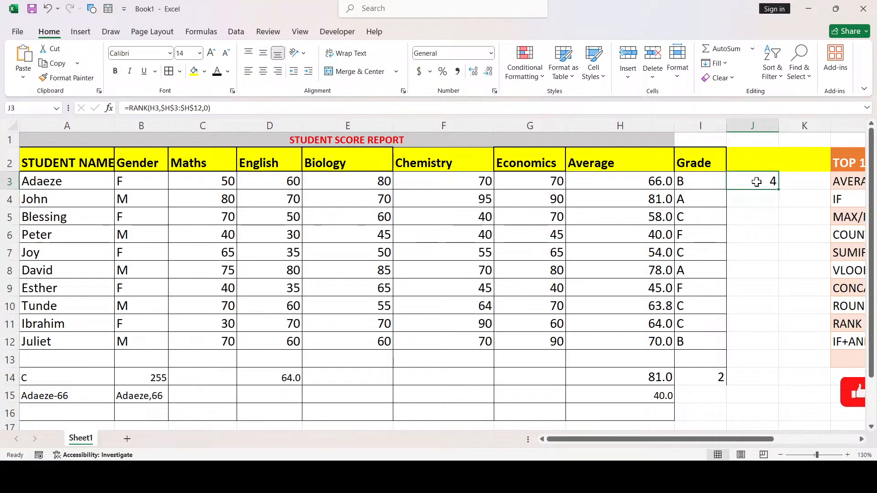
{"action": "left_click_drag", "start_coordinate": [778, 189], "coordinate": [764, 363]}
{"action": "left_click", "coordinate": [754, 359]}
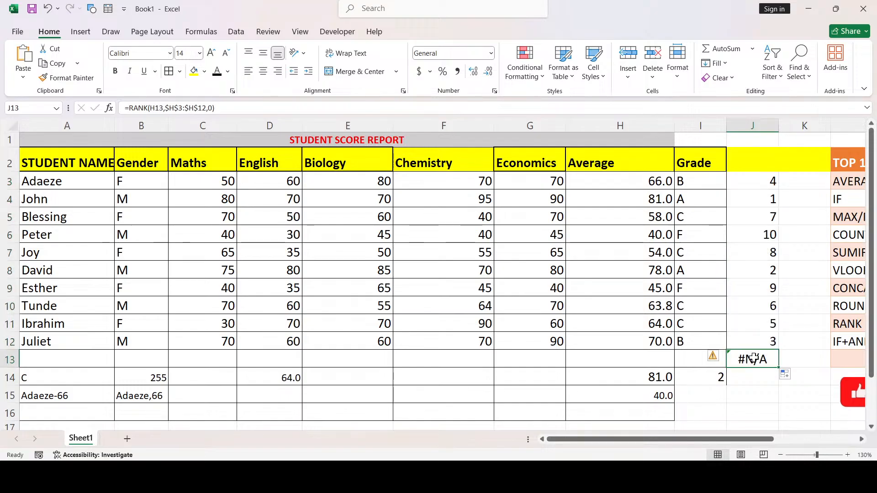
{"action": "key", "text": "Delete"}
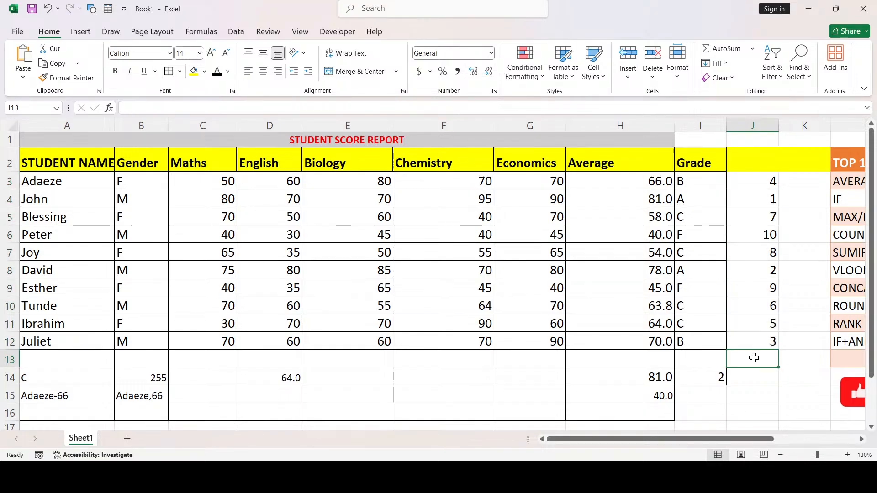
{"action": "left_click", "coordinate": [775, 198]}
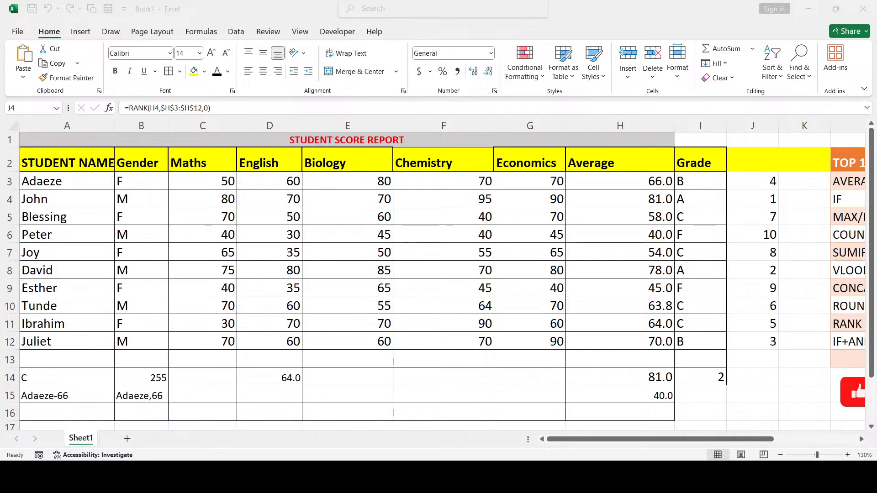
{"action": "key", "text": "alt+Tab"}
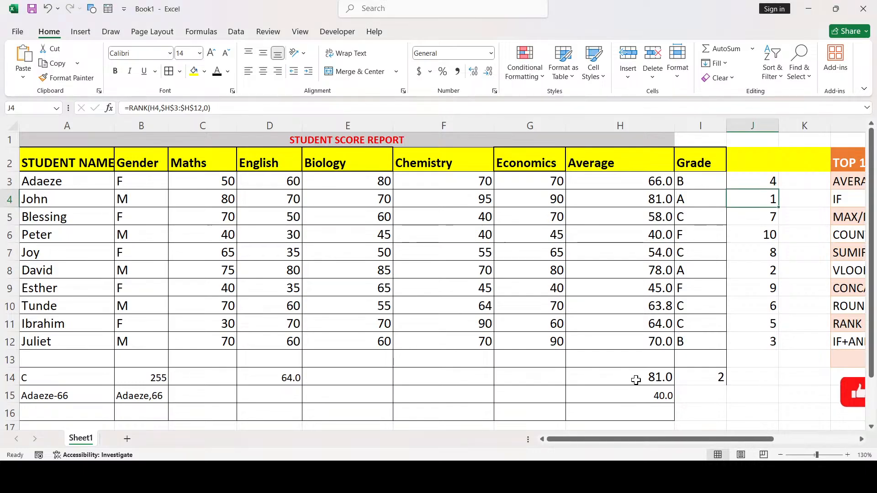
Type the heading 'Position' in cell J2
{"action": "left_click", "coordinate": [768, 164]}
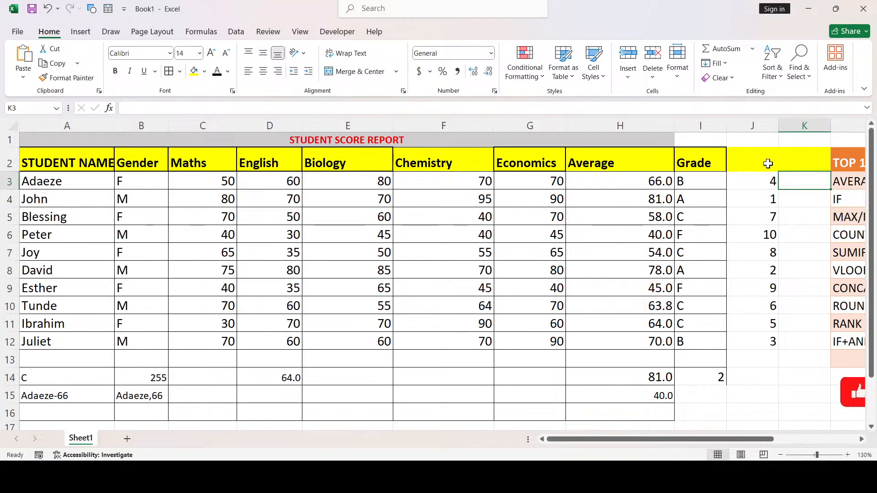
{"action": "double_click", "coordinate": [768, 163]}
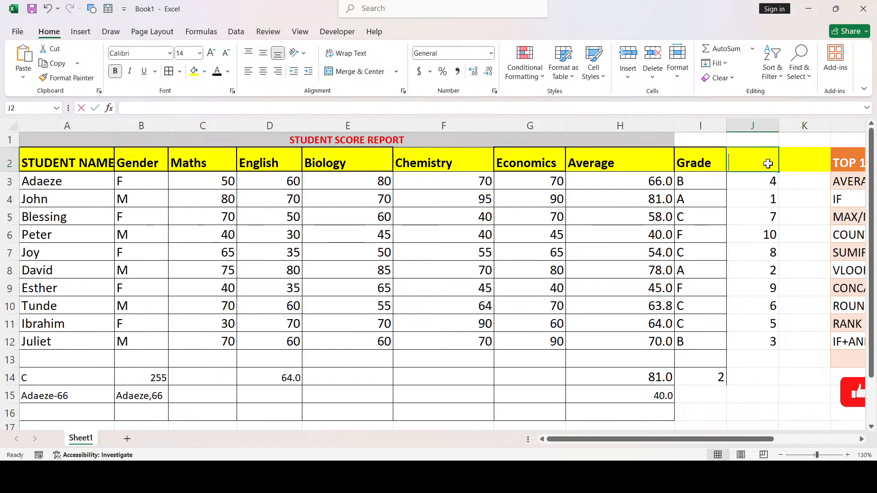
{"action": "type", "text": "[P"}
{"action": "key", "text": "BackSpace"}
{"action": "key", "text": "BackSpace"}
{"action": "type", "text": "P"}
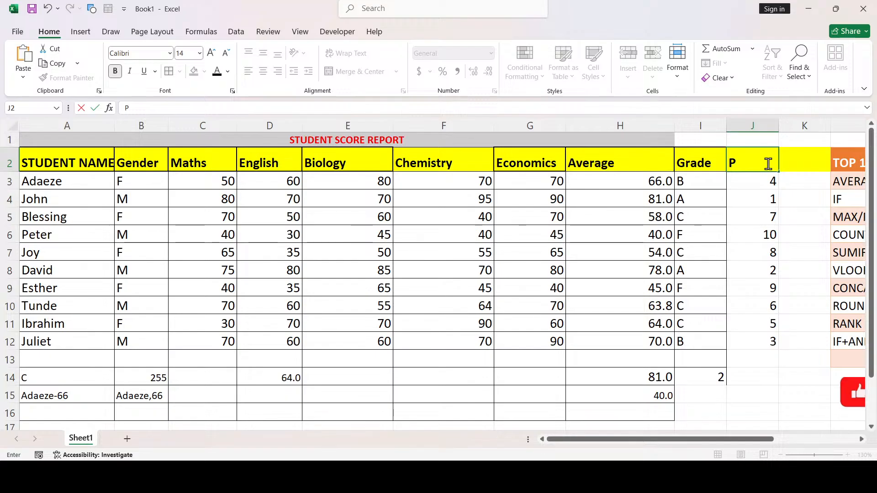
{"action": "type", "text": "osition"}
{"action": "left_click", "coordinate": [775, 204]}
Apply borders to the range J2:K12
{"action": "left_click", "coordinate": [767, 165]}
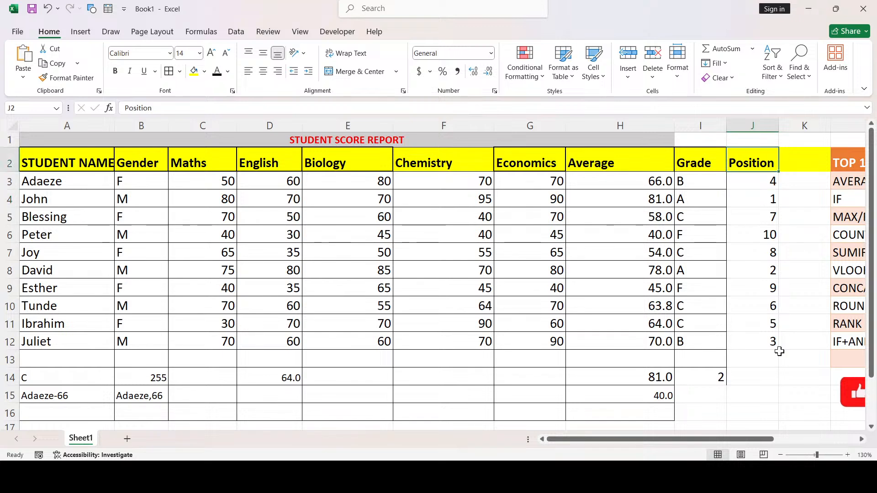
{"action": "left_click", "coordinate": [780, 347], "text": "shift"}
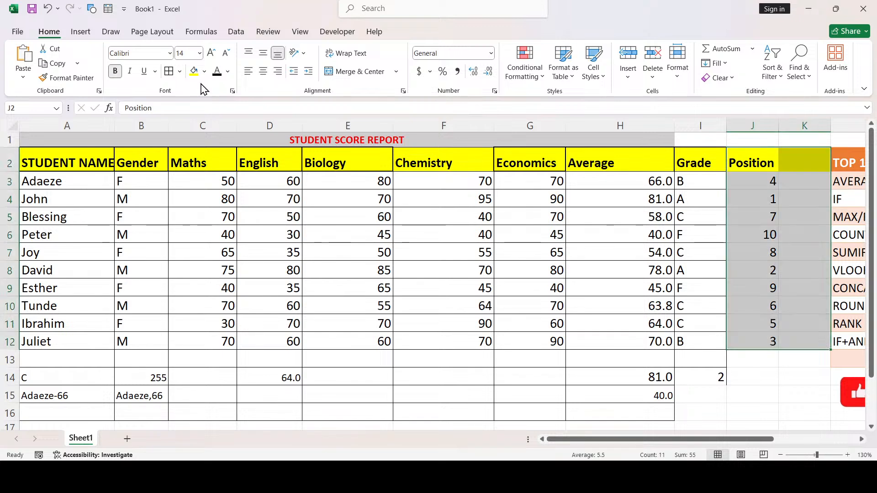
{"action": "left_click", "coordinate": [172, 75]}
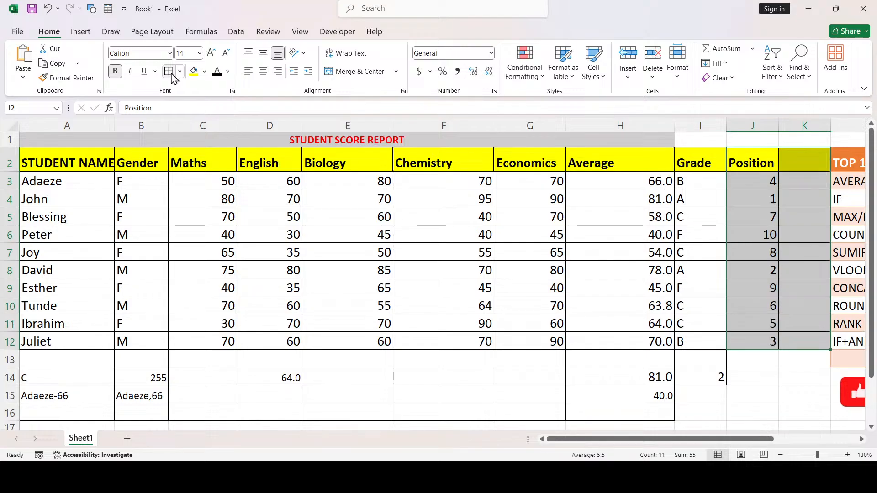
{"action": "left_click", "coordinate": [794, 180]}
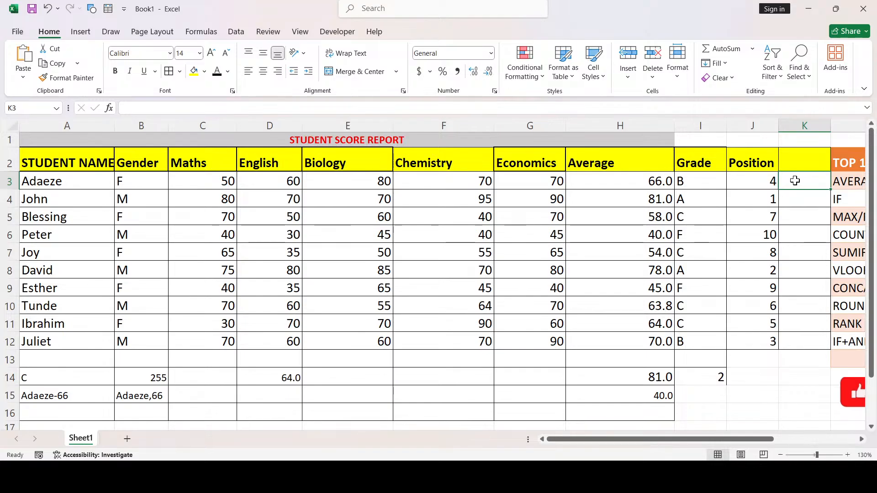
Add the heading 'comment' in K2 and autofit column K to it
{"action": "left_click", "coordinate": [795, 164]}
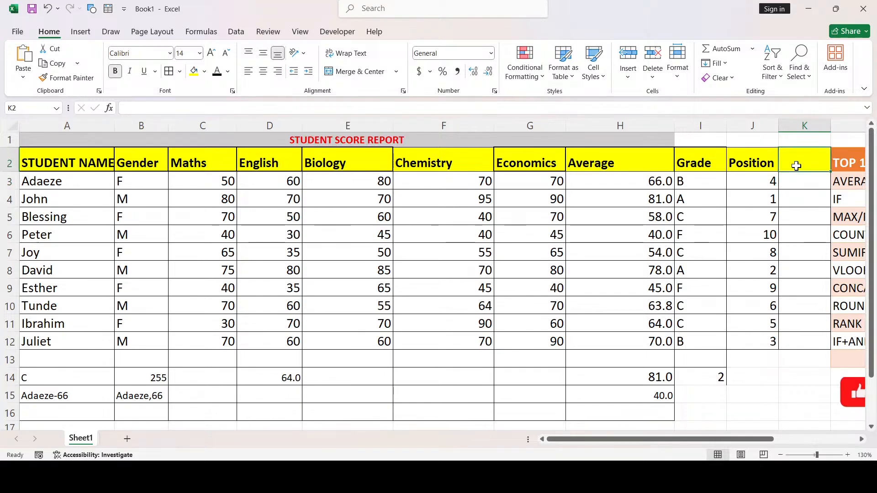
{"action": "type", "text": "comment"}
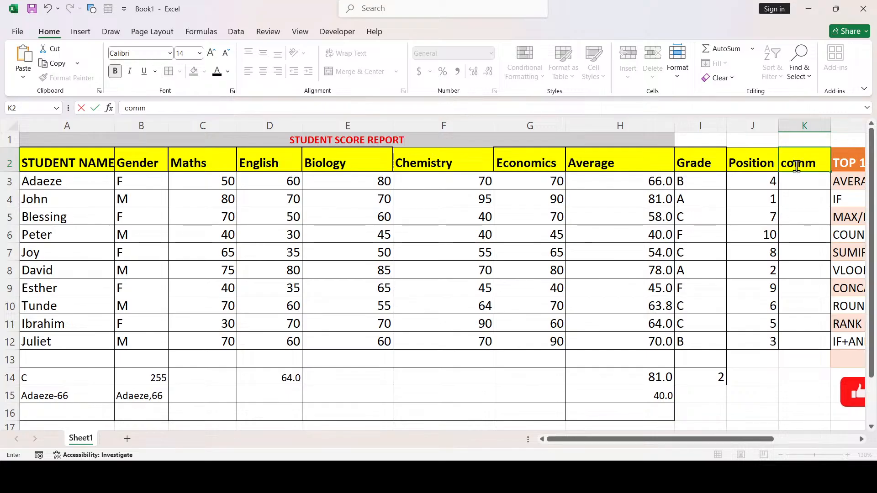
{"action": "left_click", "coordinate": [816, 218]}
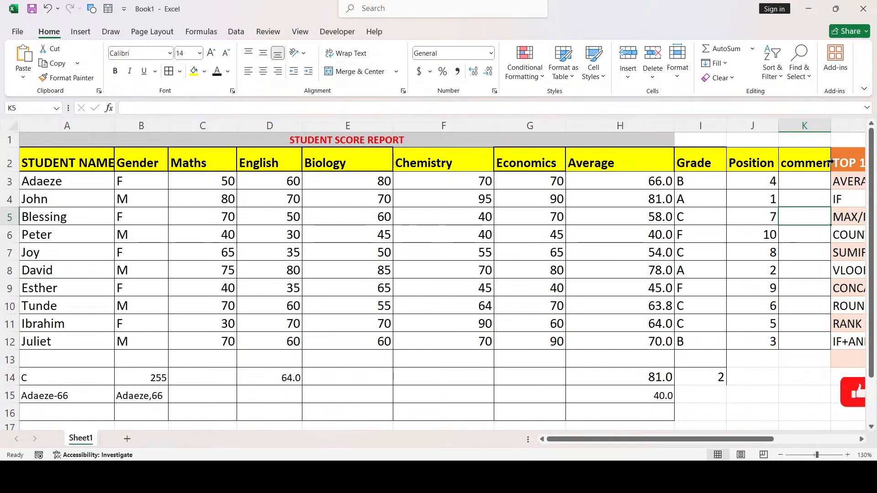
{"action": "double_click", "coordinate": [830, 128]}
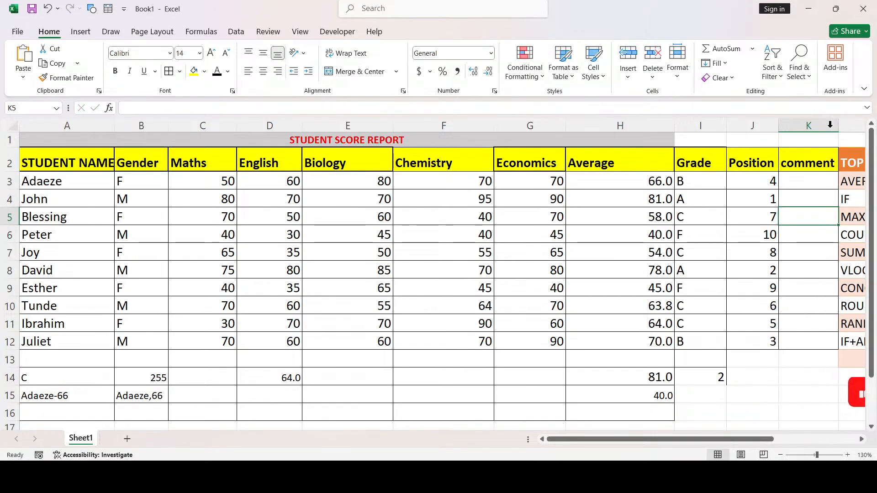
Start an IF formula in K3 whose condition begins with the Maths score C3
{"action": "left_click", "coordinate": [819, 181]}
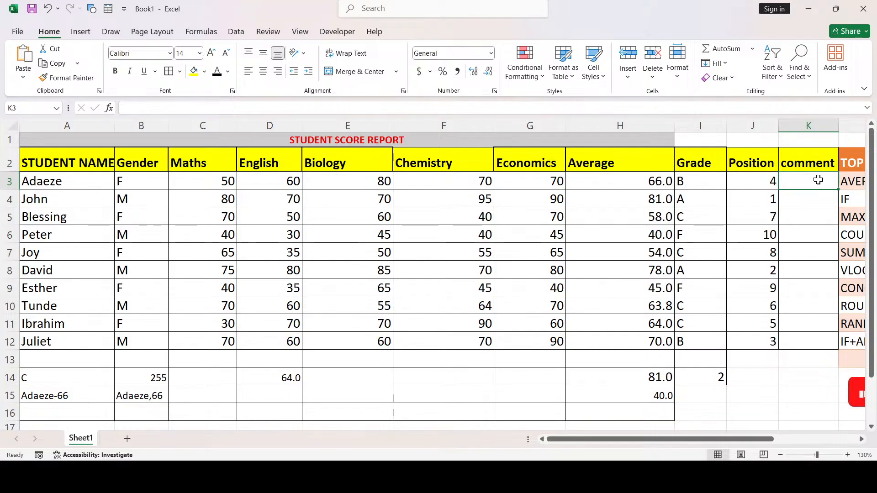
{"action": "type", "text": "=if"}
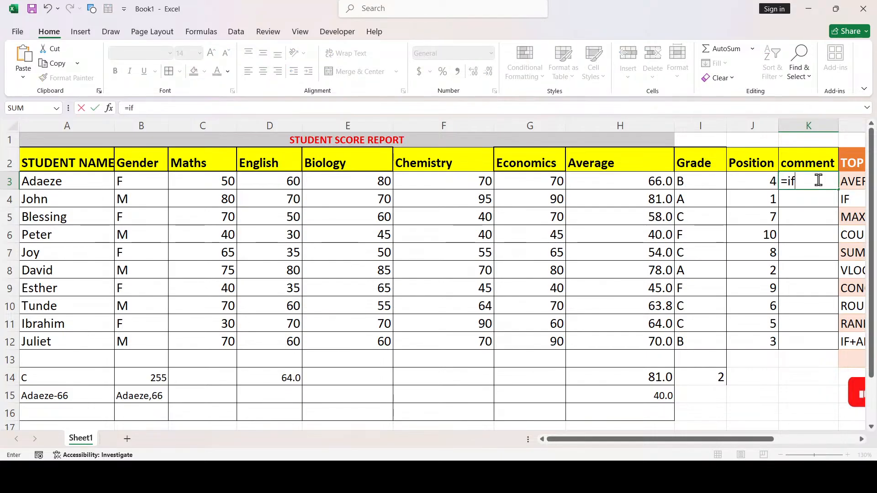
{"action": "key", "text": "Tab"}
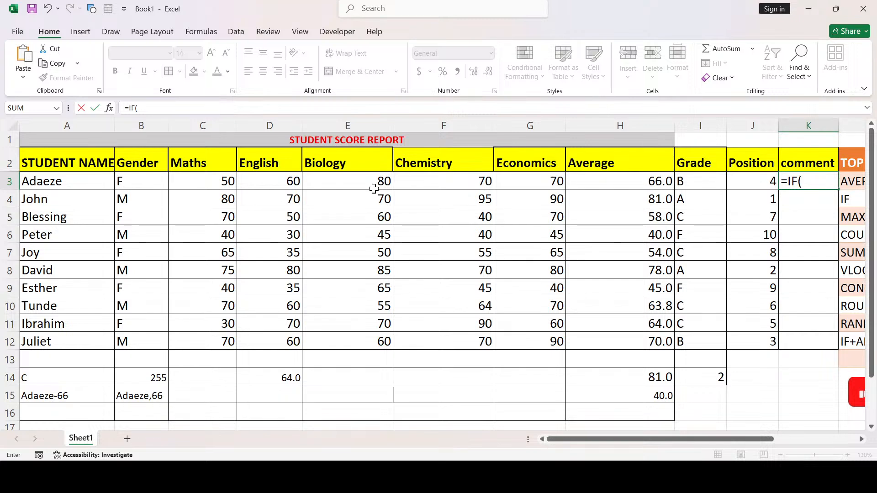
{"action": "left_click", "coordinate": [214, 182]}
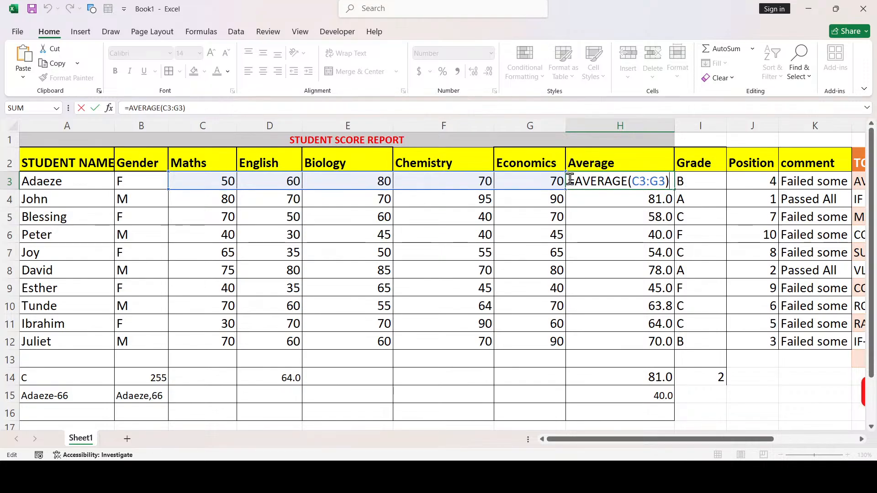
{"action": "key", "text": "Return"}
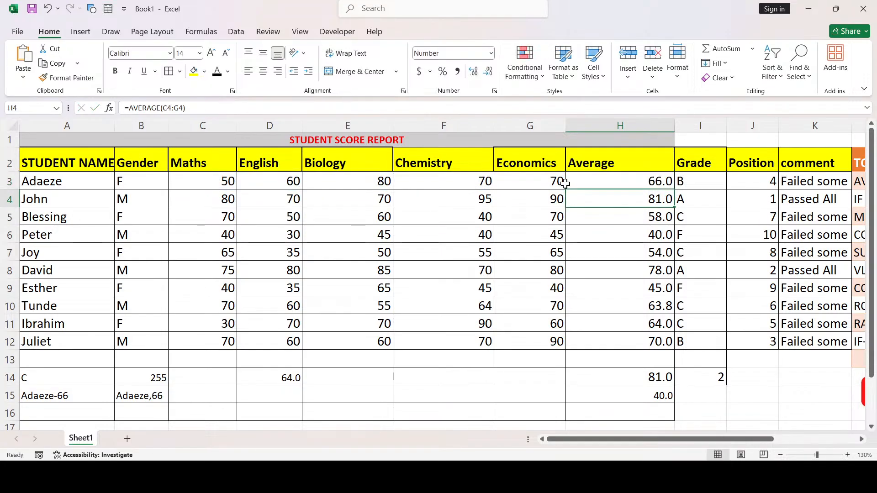
{"action": "left_click", "coordinate": [717, 184]}
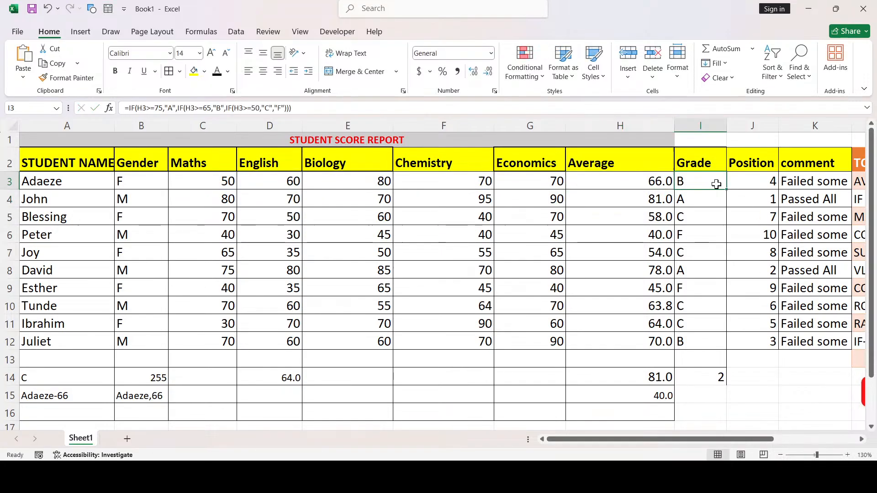
{"action": "double_click", "coordinate": [716, 184]}
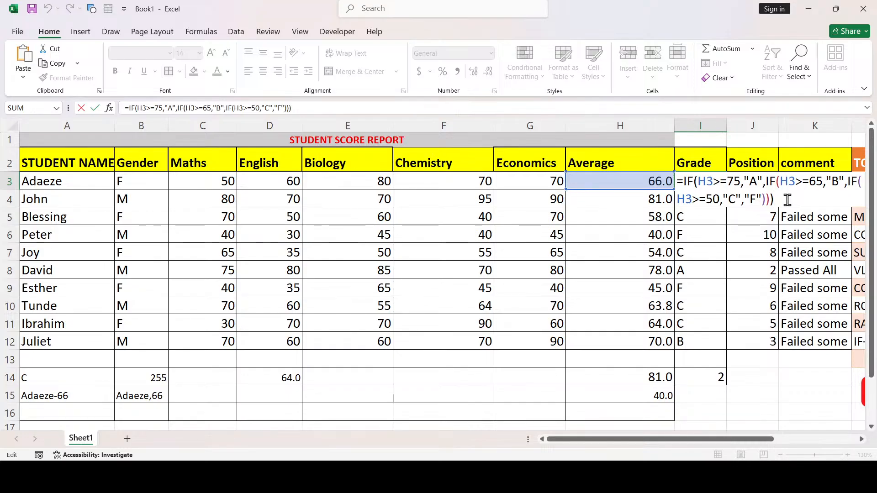
{"action": "key", "text": "Return"}
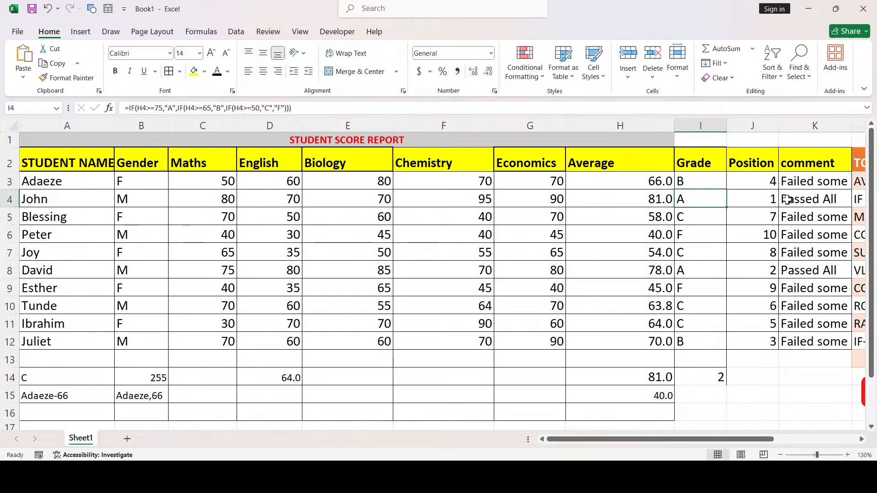
{"action": "double_click", "coordinate": [770, 176]}
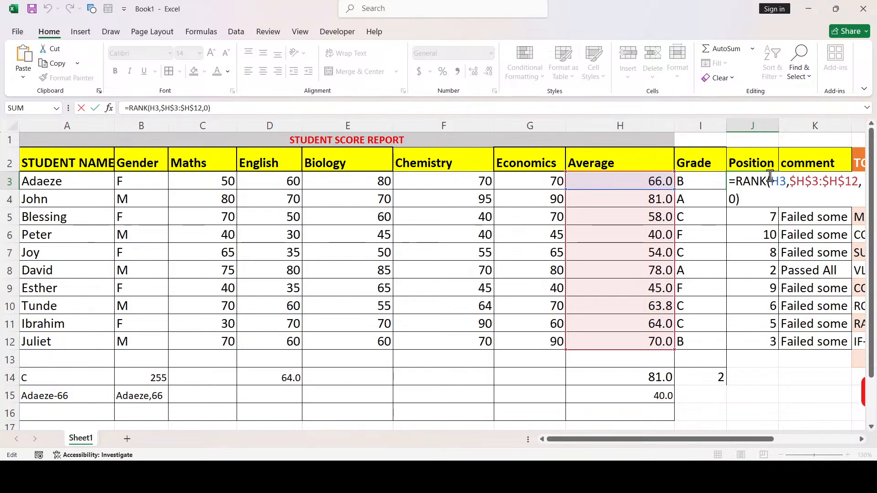
{"action": "key", "text": "Return"}
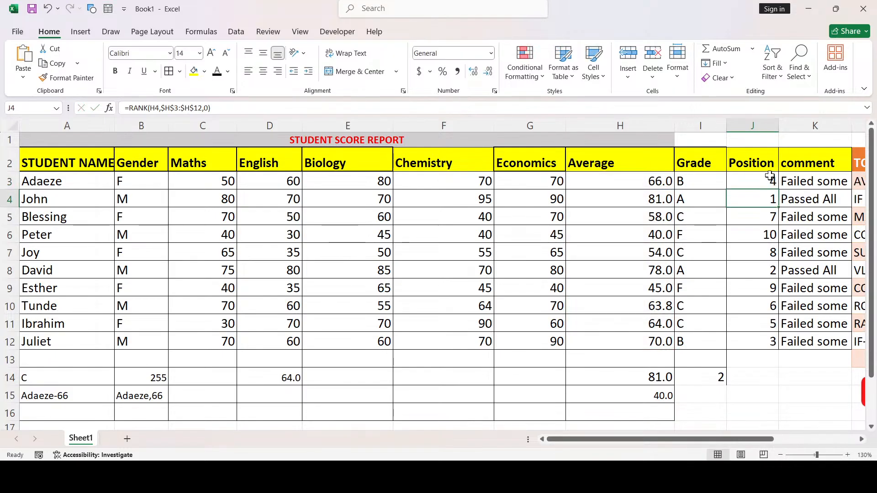
{"action": "left_click", "coordinate": [795, 176]}
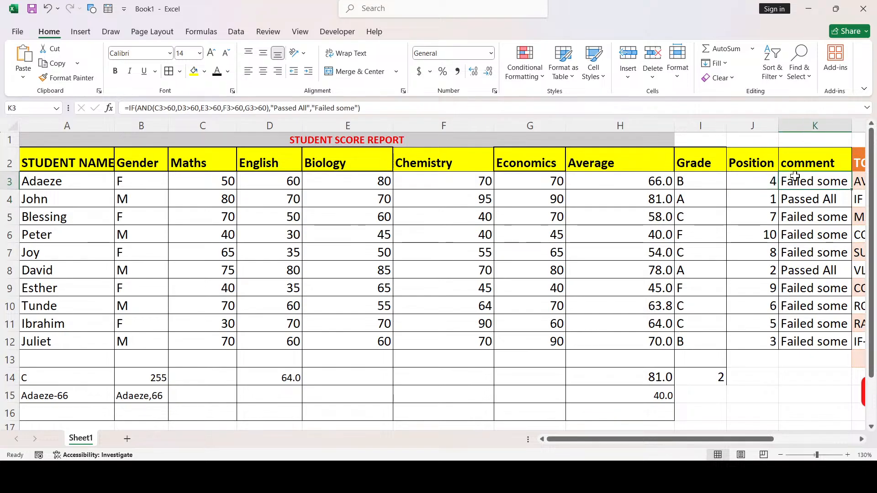
{"action": "left_click", "coordinate": [394, 108]}
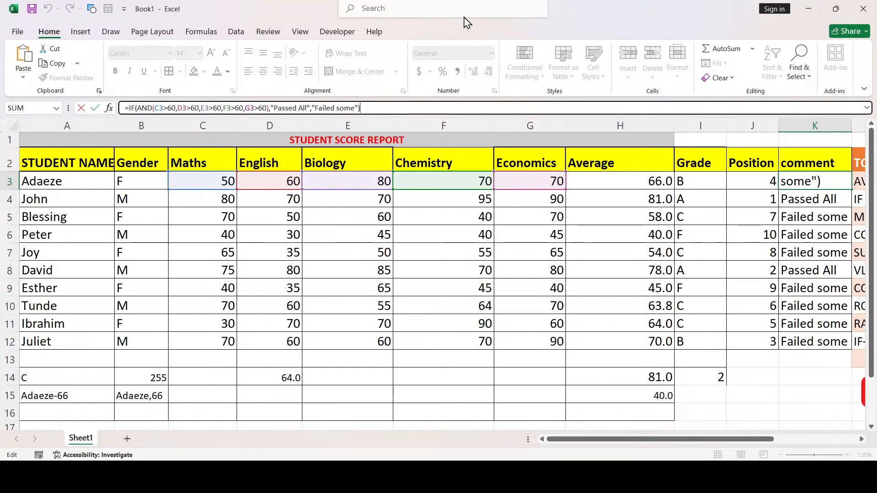
{"action": "left_click", "coordinate": [719, 316]}
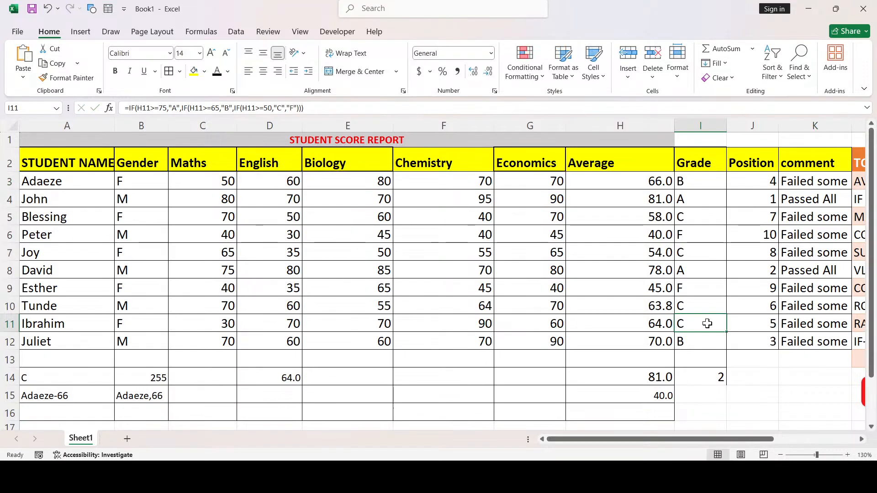
{"action": "left_click", "coordinate": [633, 375]}
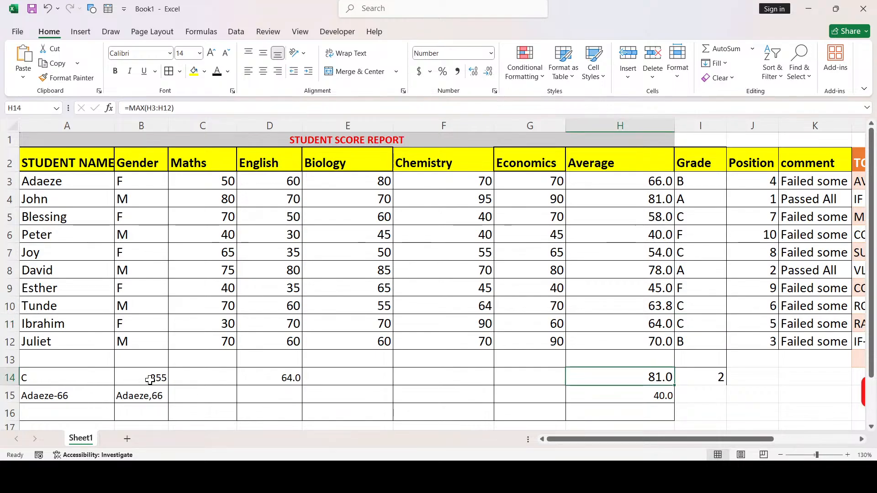
{"action": "left_click", "coordinate": [76, 398]}
{"action": "double_click", "coordinate": [76, 397]}
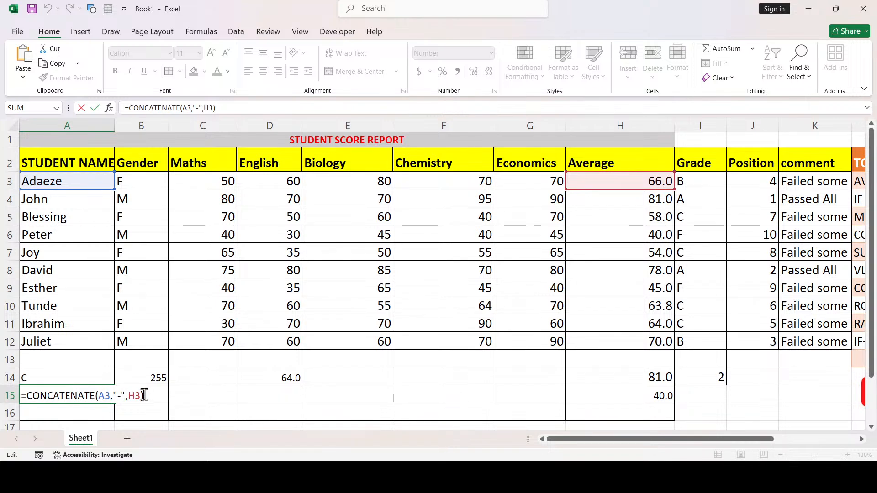
{"action": "left_click", "coordinate": [172, 392]}
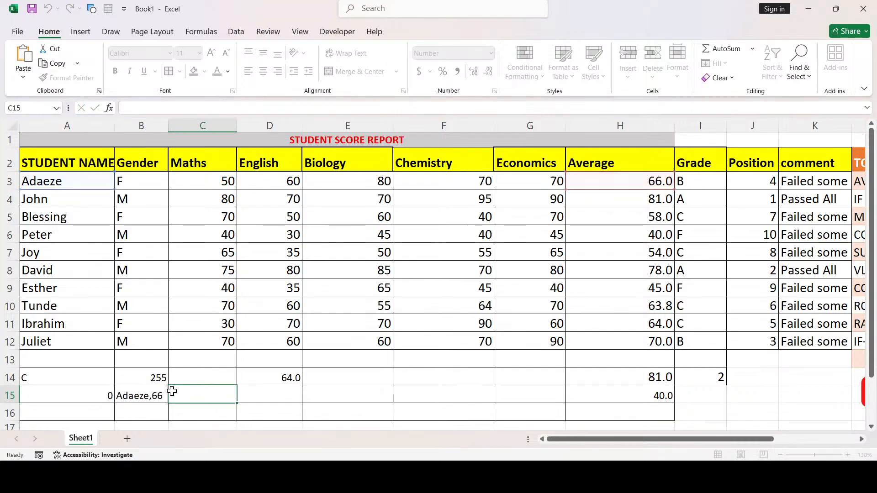